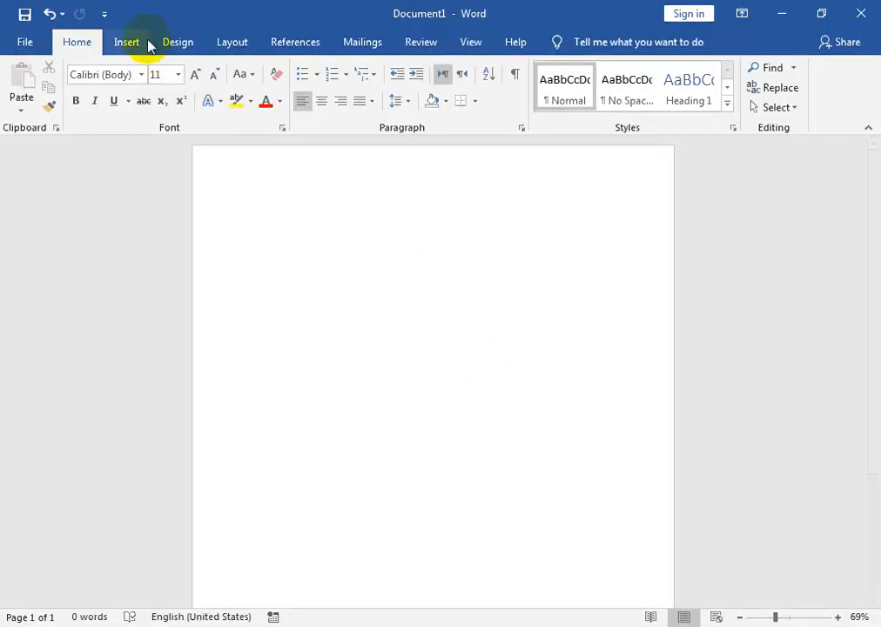
Draw a rectangle spanning the full page width across the upper part of the blank Word document
{"action": "left_click", "coordinate": [141, 42]}
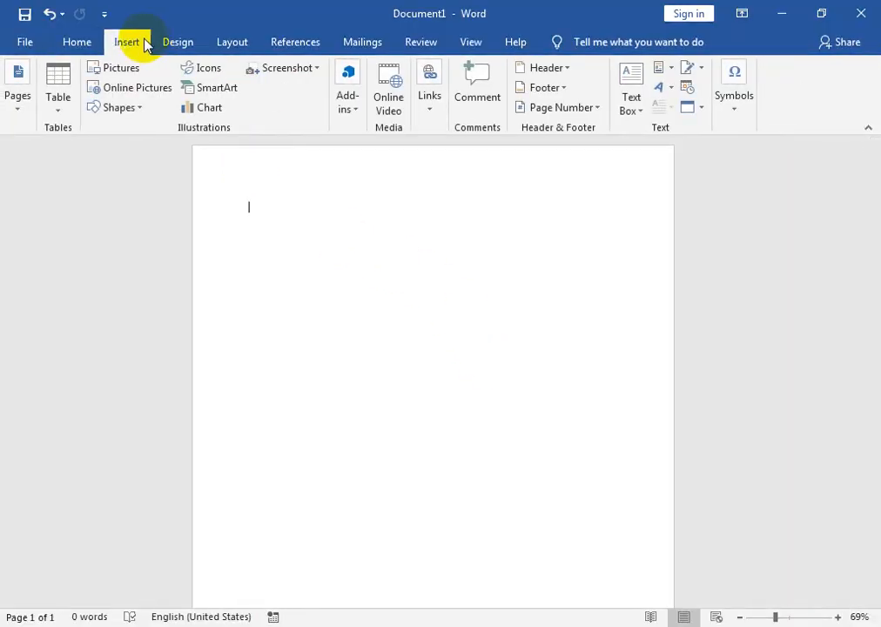
{"action": "left_click", "coordinate": [122, 108]}
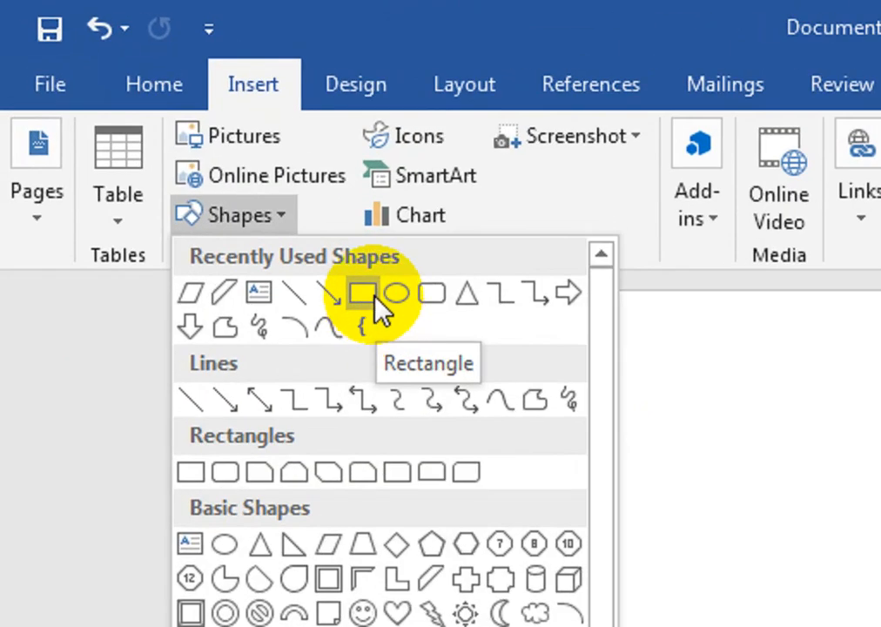
{"action": "left_click", "coordinate": [366, 295]}
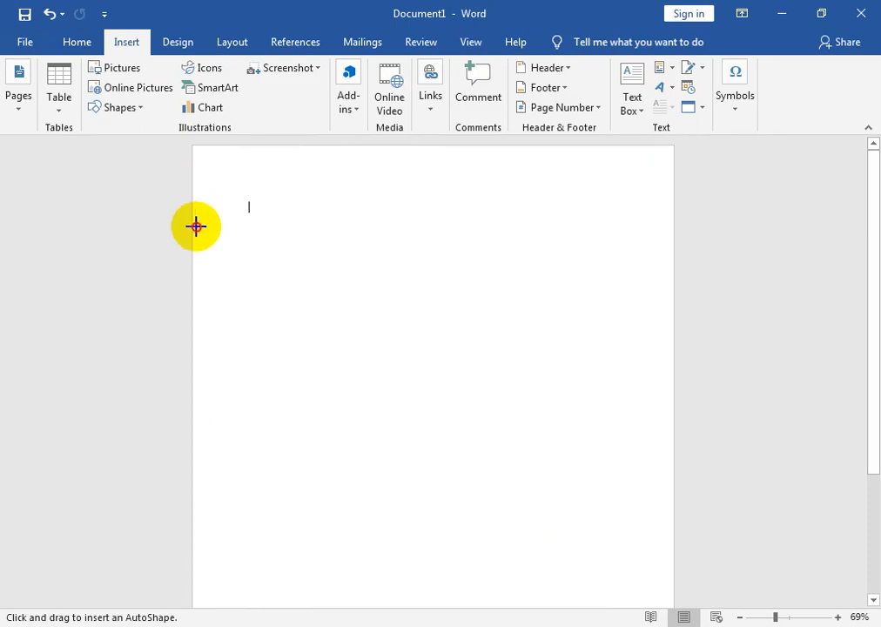
{"action": "left_click_drag", "start_coordinate": [195, 216], "coordinate": [669, 477]}
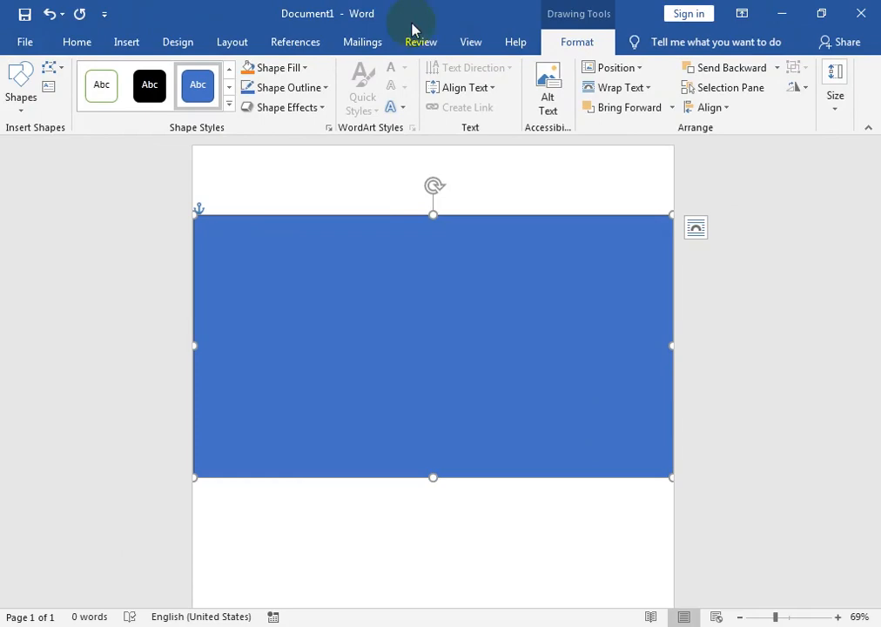
Fill the rectangle with the school building picture from the Desktop folder and shift it slightly down the page
{"action": "left_click", "coordinate": [273, 70]}
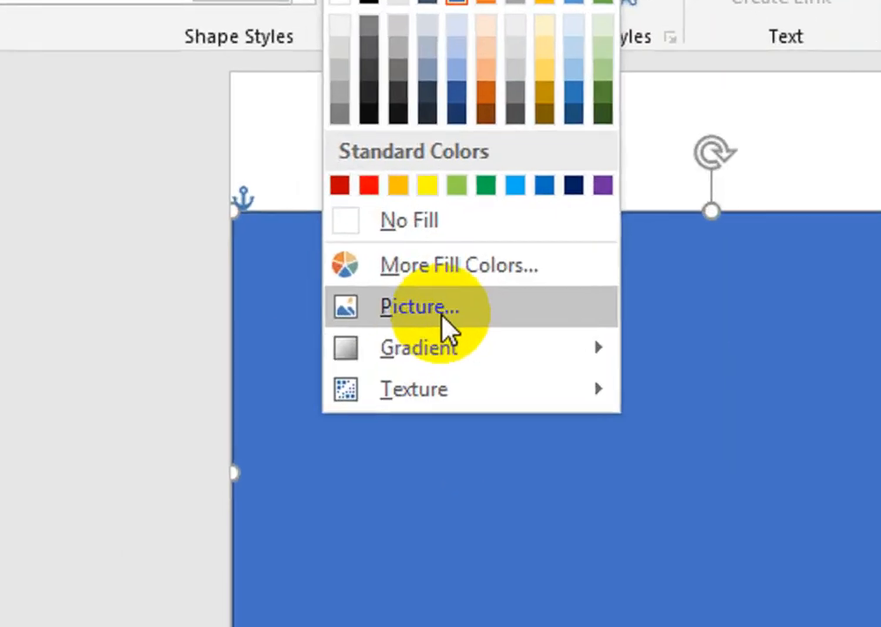
{"action": "left_click", "coordinate": [295, 264]}
{"action": "left_click", "coordinate": [298, 275]}
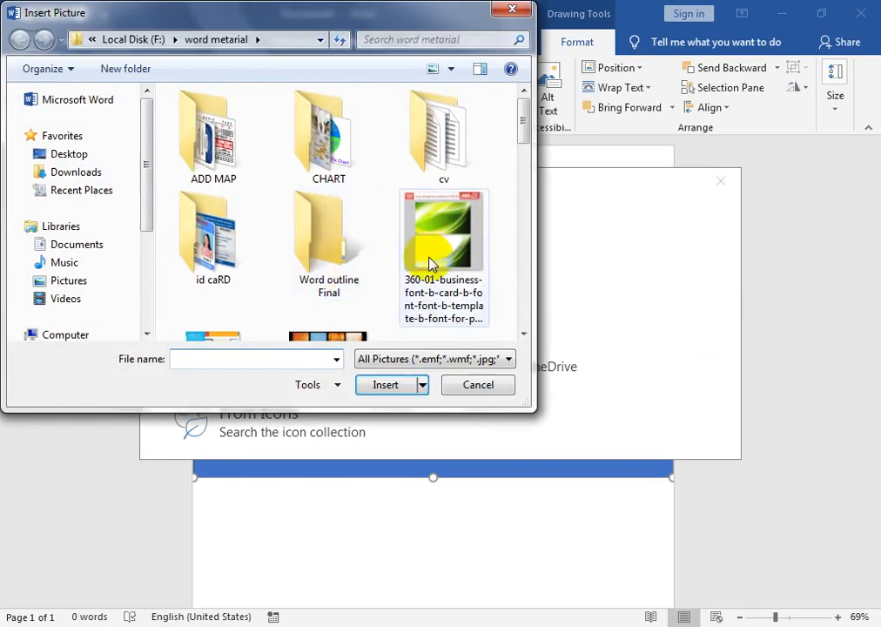
{"action": "left_click", "coordinate": [65, 161]}
{"action": "left_click", "coordinate": [201, 228]}
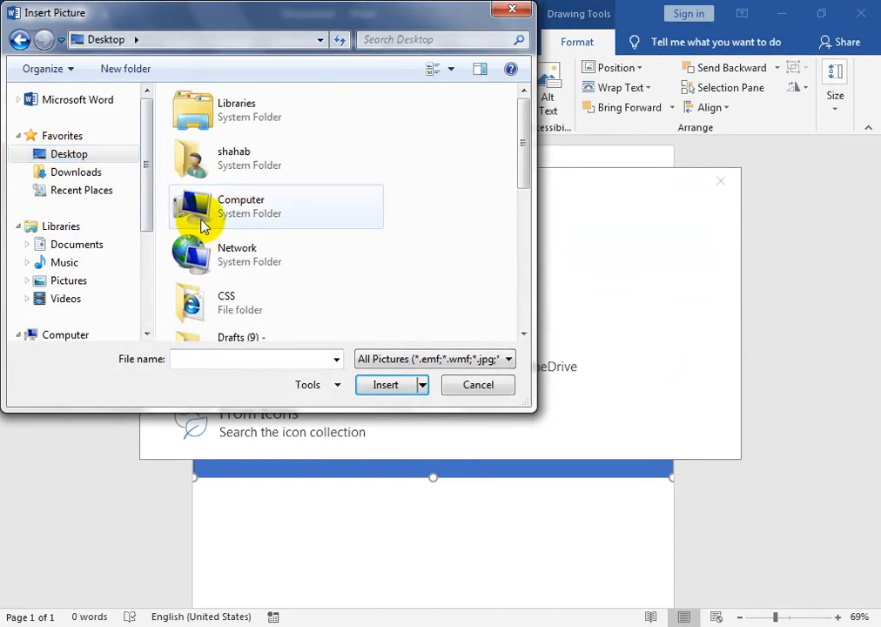
{"action": "key", "text": "End"}
{"action": "left_click", "coordinate": [381, 385]}
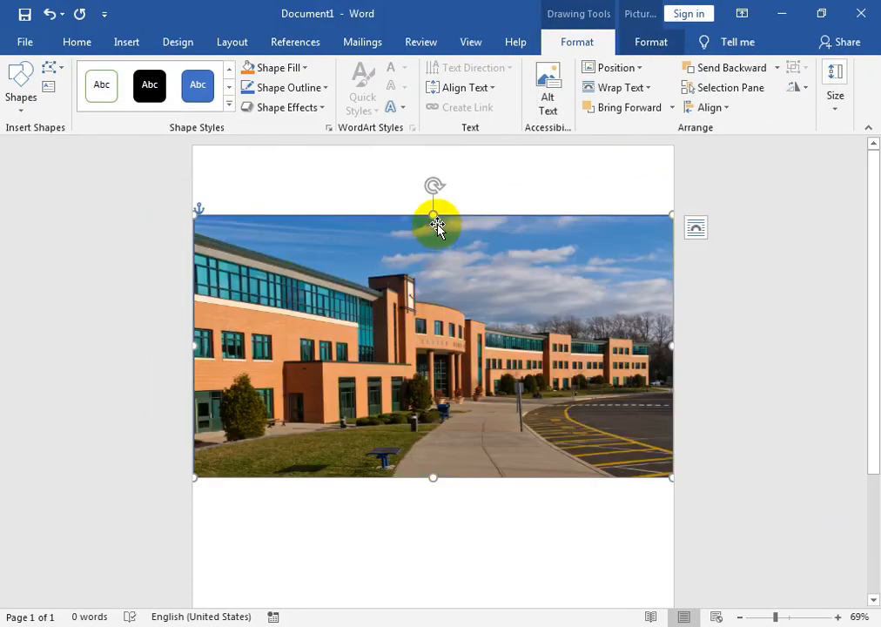
{"action": "left_click_drag", "start_coordinate": [438, 233], "coordinate": [433, 254]}
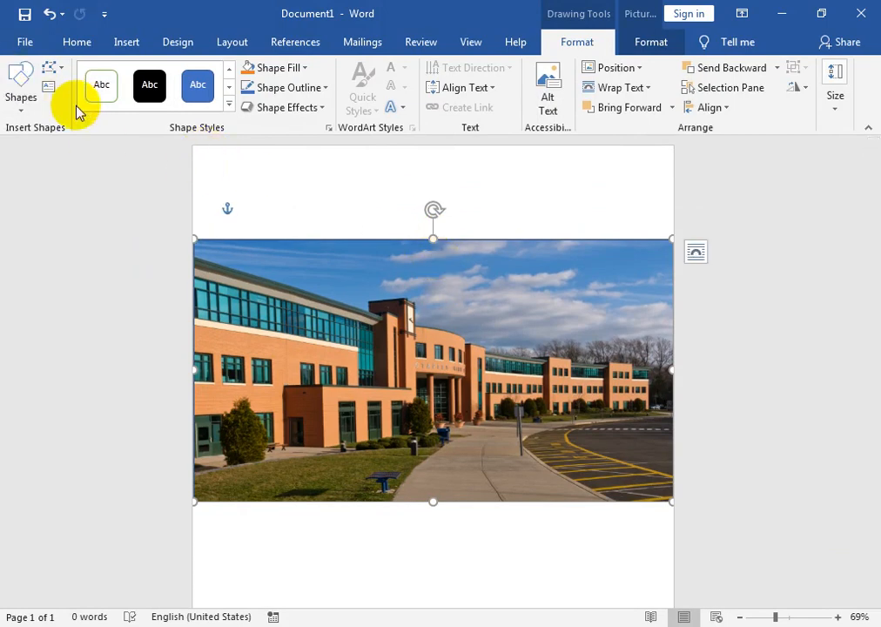
Draw an oval in the page's upper-left corner, just above the school building picture
{"action": "left_click", "coordinate": [22, 103]}
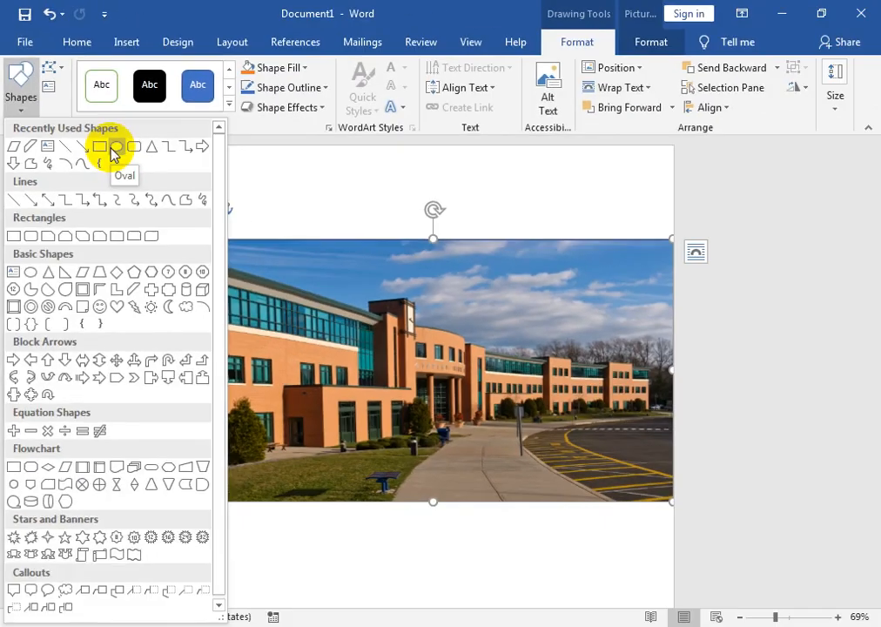
{"action": "left_click", "coordinate": [228, 295]}
{"action": "left_click_drag", "start_coordinate": [422, 301], "coordinate": [596, 417]}
{"action": "left_click_drag", "start_coordinate": [298, 208], "coordinate": [305, 230]}
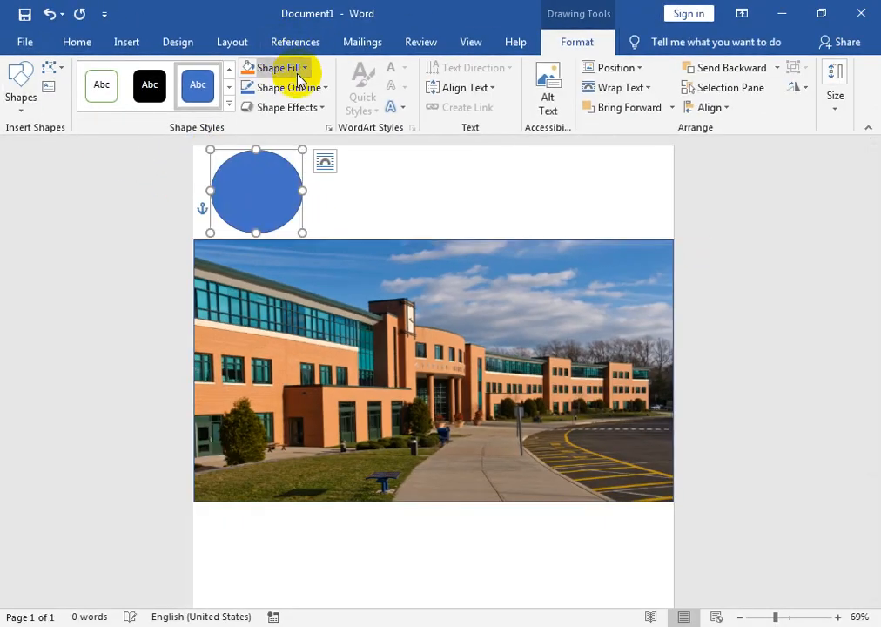
Fill the oval with the Dawood Public School logo picture from the word metarial folder on Local Disk (F:)
{"action": "left_click", "coordinate": [252, 65]}
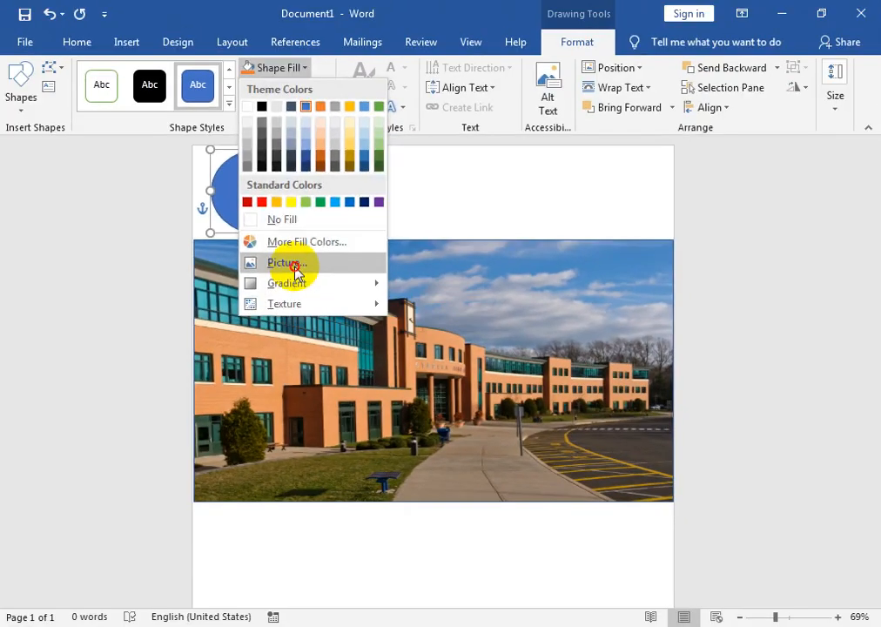
{"action": "left_click", "coordinate": [442, 318]}
{"action": "left_click", "coordinate": [418, 442]}
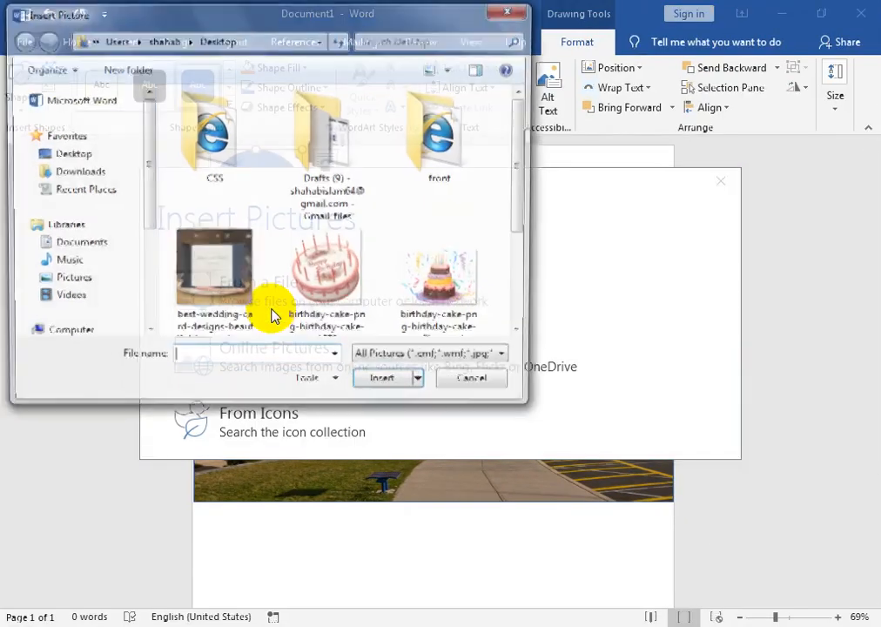
{"action": "left_click", "coordinate": [298, 286]}
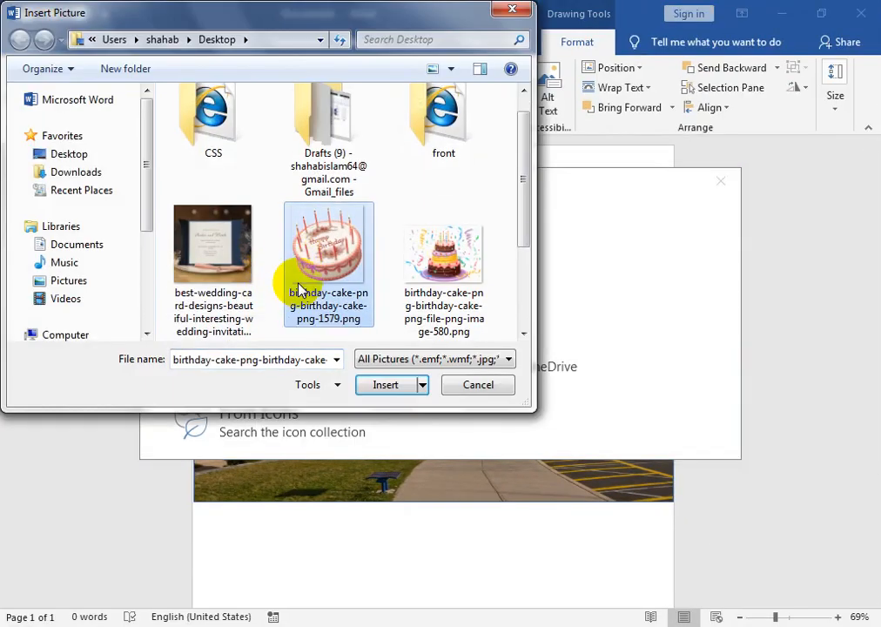
{"action": "left_click", "coordinate": [72, 336]}
{"action": "double_click", "coordinate": [225, 294]}
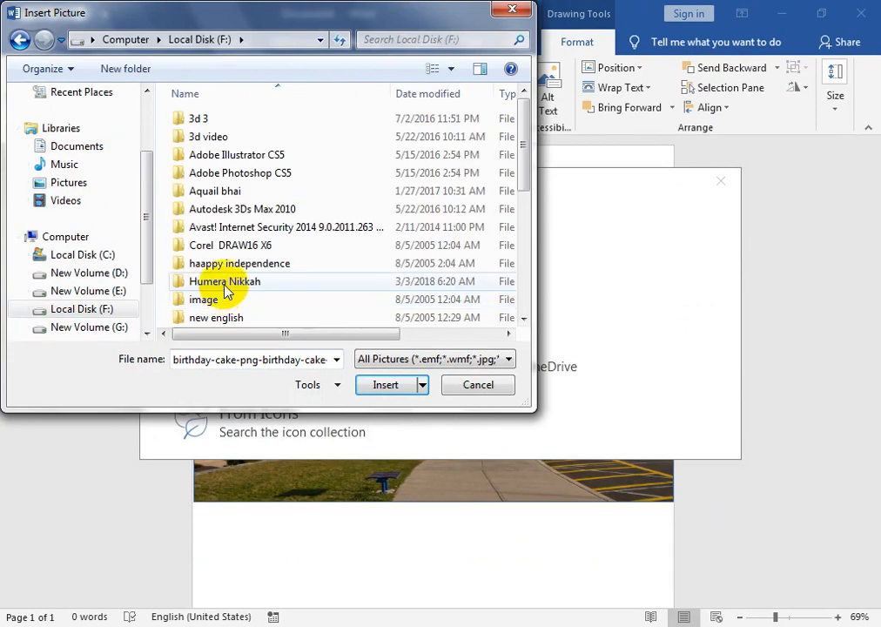
{"action": "left_click", "coordinate": [225, 290]}
{"action": "key", "text": "w"}
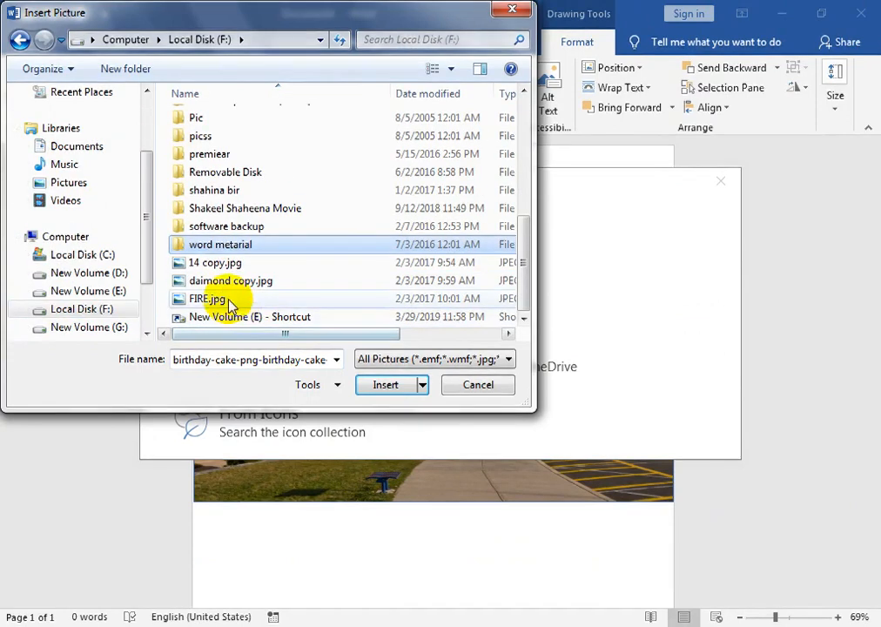
{"action": "double_click", "coordinate": [225, 245]}
{"action": "left_click", "coordinate": [335, 255]}
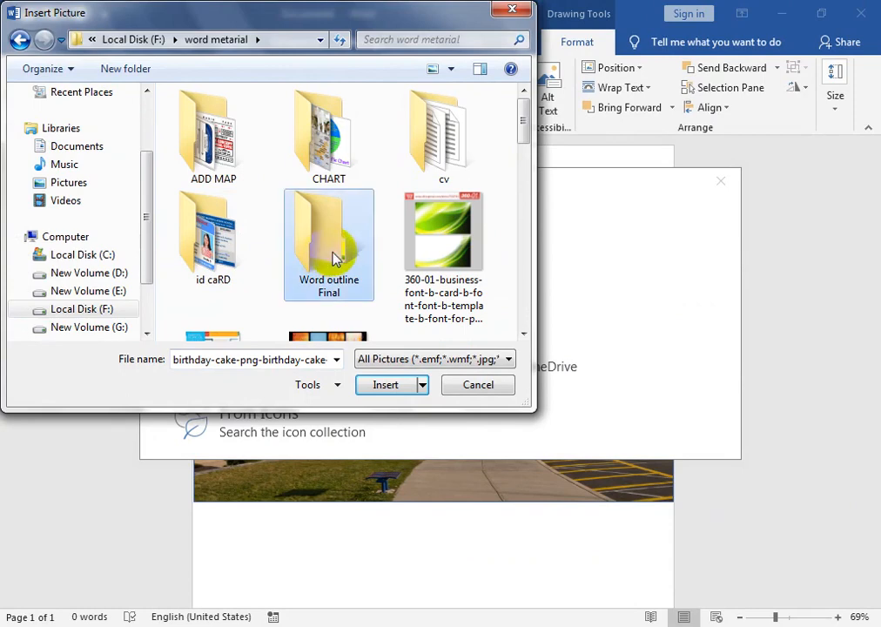
{"action": "left_click_drag", "start_coordinate": [523, 131], "coordinate": [527, 206]}
{"action": "left_click", "coordinate": [235, 270]}
{"action": "left_click", "coordinate": [390, 385]}
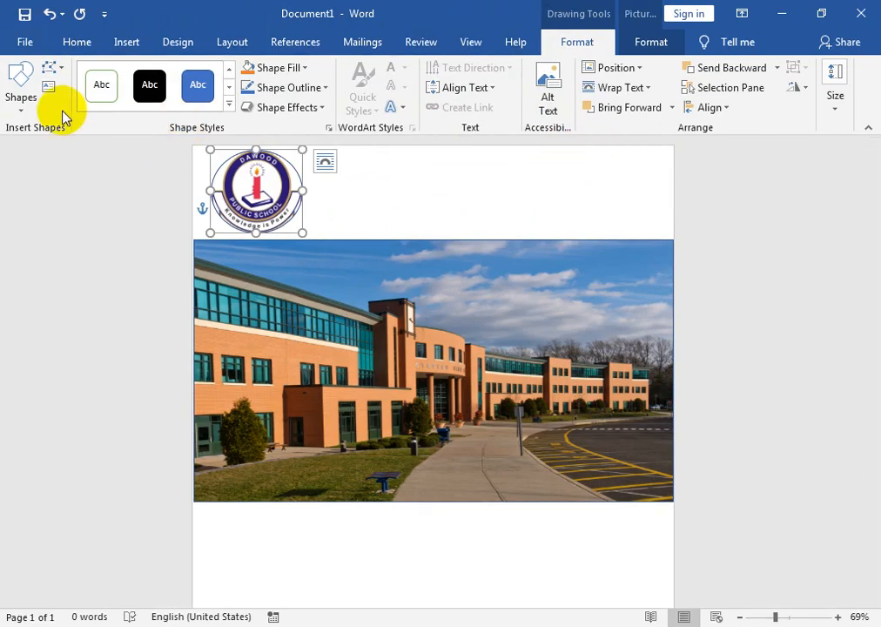
Draw a rectangle to the right of the logo and add the two-line text DAWOOD PUBLIC SCHOOL inside it
{"action": "left_click", "coordinate": [20, 97]}
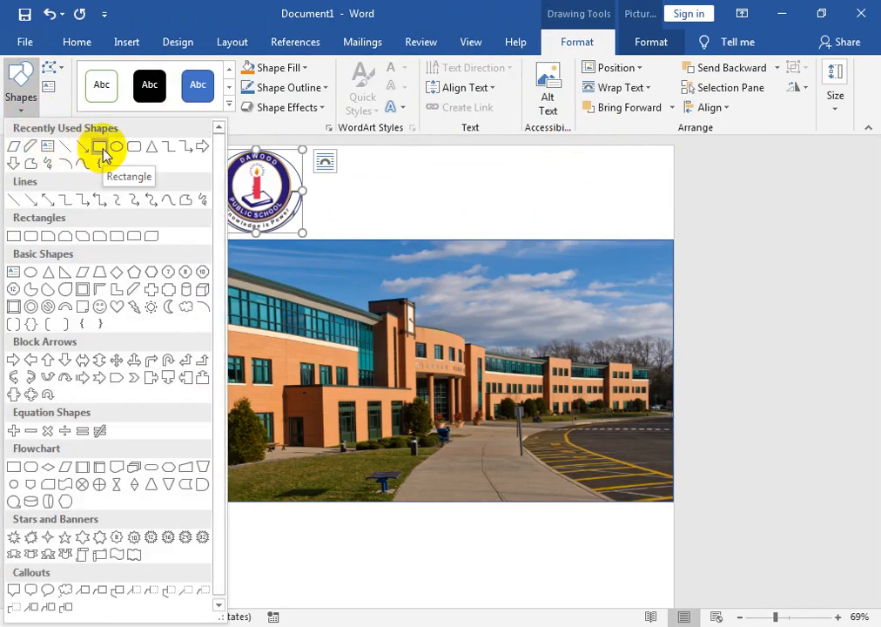
{"action": "left_click", "coordinate": [103, 155]}
{"action": "mouse_move", "coordinate": [417, 161]}
{"action": "left_mouse_down"}
{"action": "mouse_move", "coordinate": [599, 233]}
{"action": "mouse_move", "coordinate": [655, 233]}
{"action": "left_mouse_up"}
{"action": "right_click", "coordinate": [559, 212]}
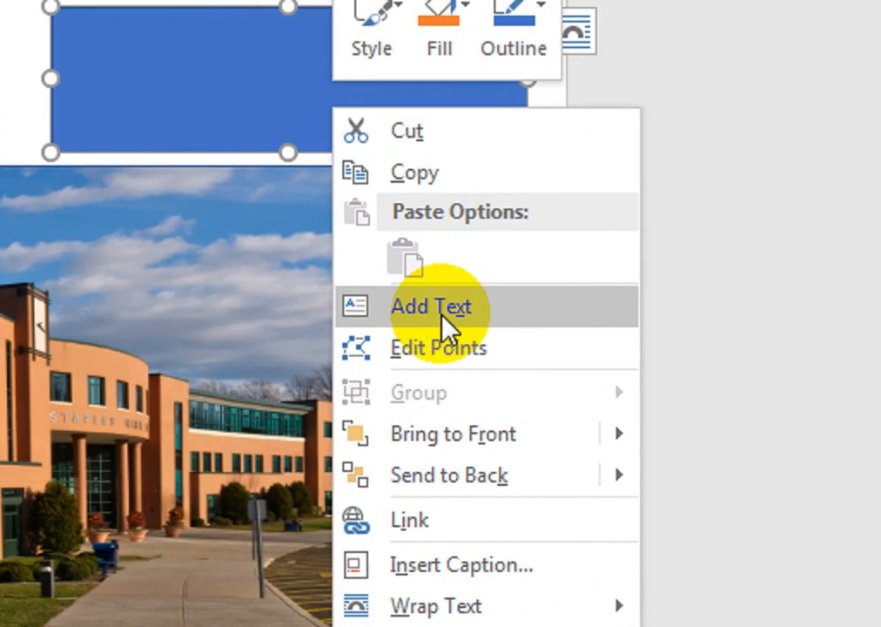
{"action": "left_click", "coordinate": [442, 318]}
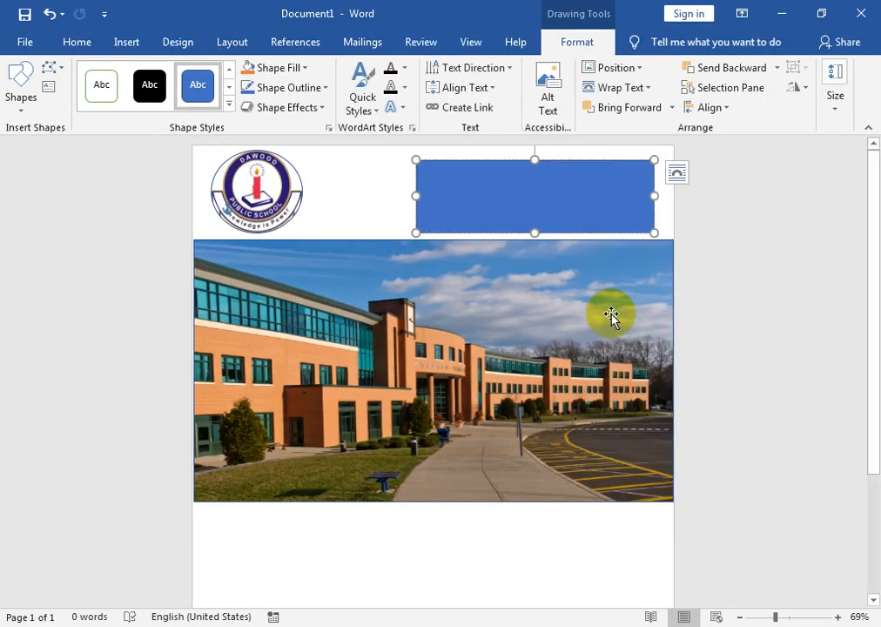
{"action": "type", "text": "DAWOOD PUBLIC"}
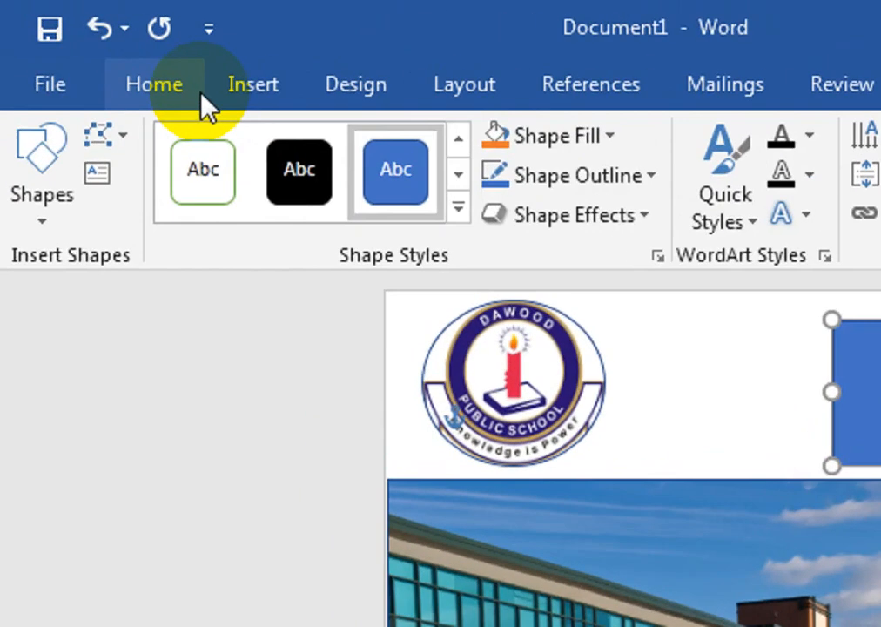
Apply the No Spacing style to the school name text and centre it in the rectangle
{"action": "left_click", "coordinate": [100, 49]}
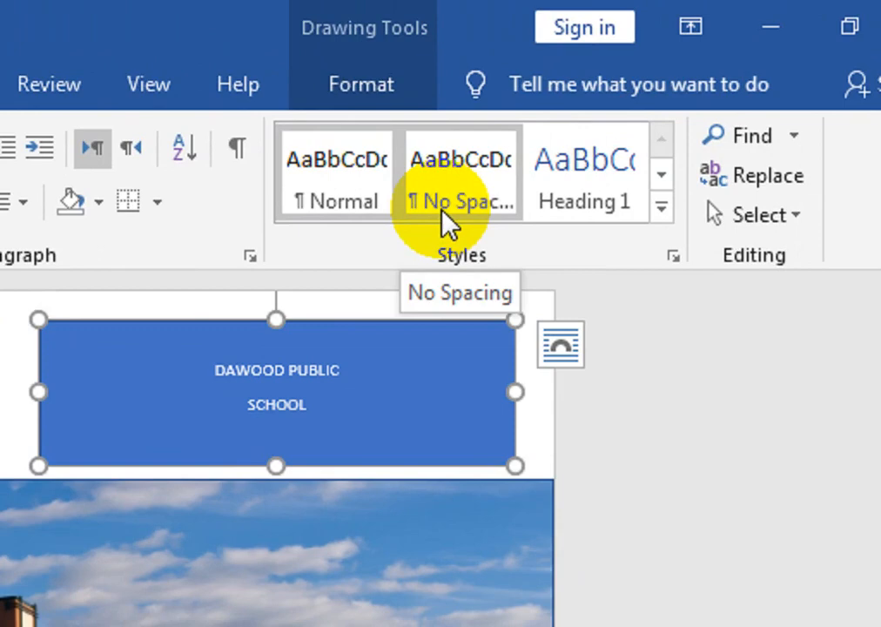
{"action": "left_click", "coordinate": [446, 212]}
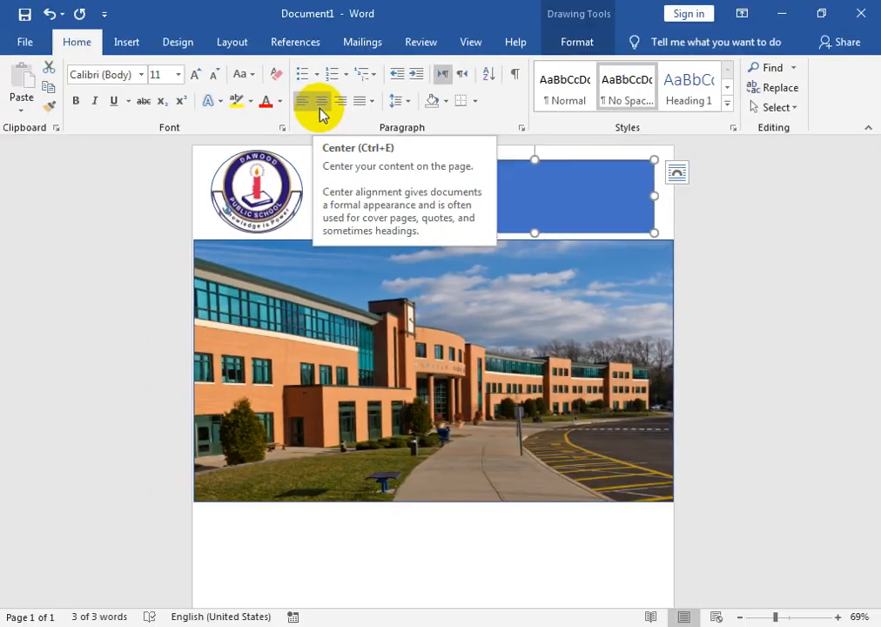
{"action": "left_click", "coordinate": [322, 105]}
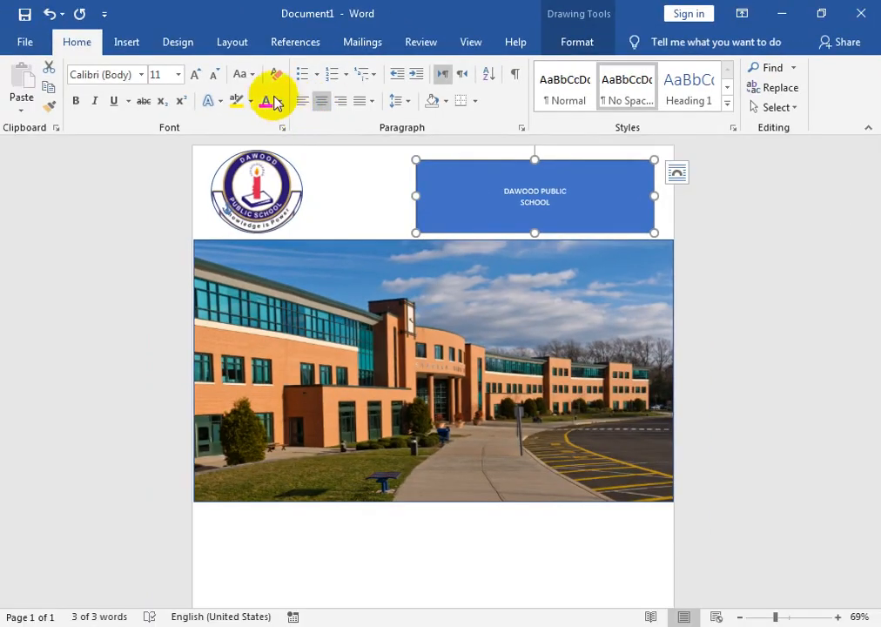
Enlarge the school name text to 36 pt and make it bold and italic
{"action": "left_click", "coordinate": [202, 78]}
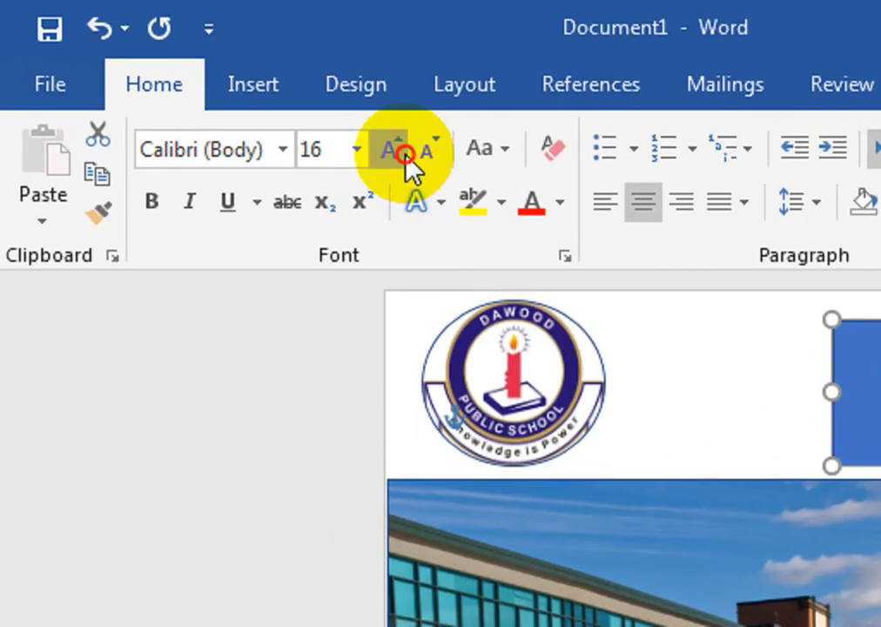
{"action": "left_click", "coordinate": [403, 154]}
{"action": "left_click", "coordinate": [403, 154]}
{"action": "left_click", "coordinate": [403, 153]}
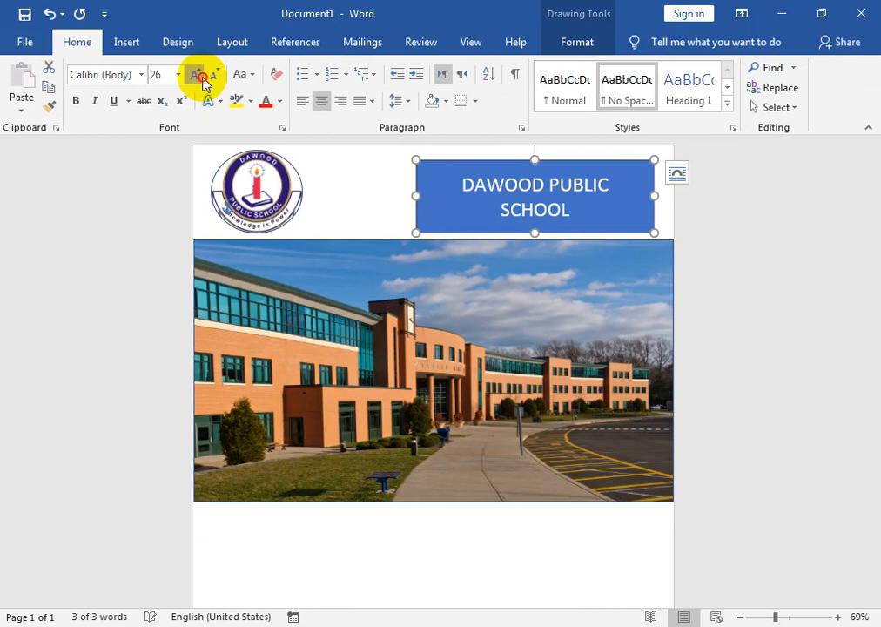
{"action": "left_click", "coordinate": [202, 78]}
{"action": "left_click", "coordinate": [94, 100]}
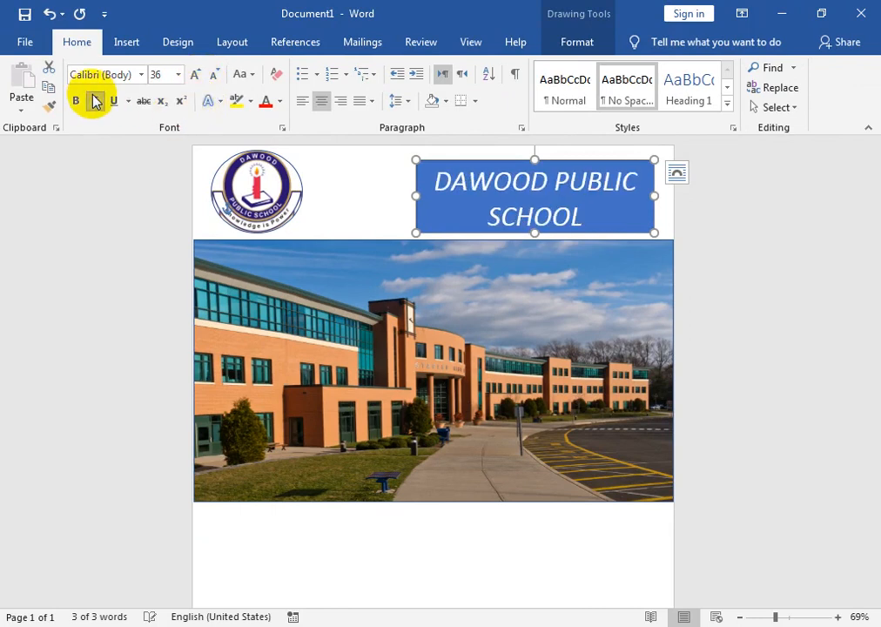
{"action": "left_click", "coordinate": [94, 100]}
{"action": "left_click", "coordinate": [75, 100]}
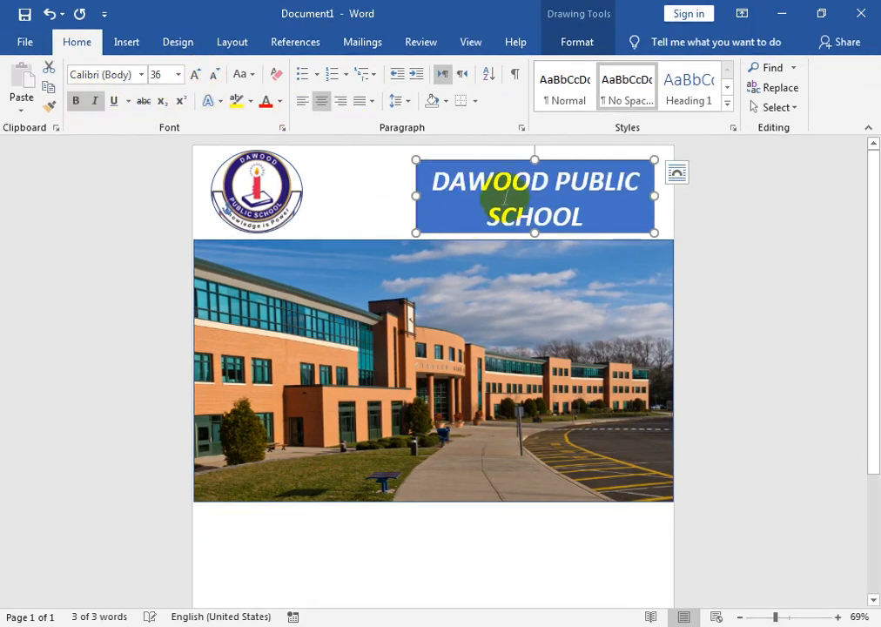
Remove the school name box's fill and outline, and set its text fill to black
{"action": "left_click", "coordinate": [580, 41]}
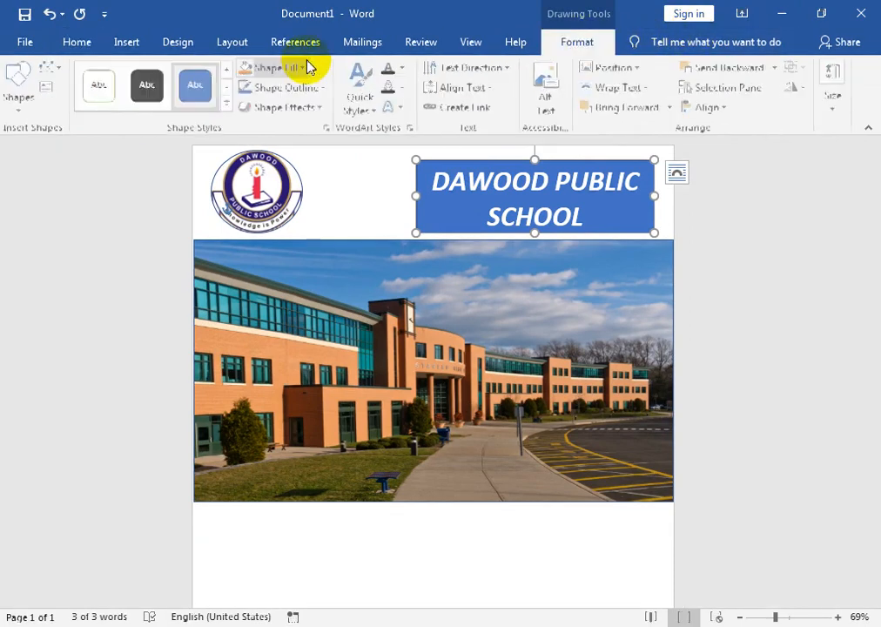
{"action": "left_click", "coordinate": [303, 69]}
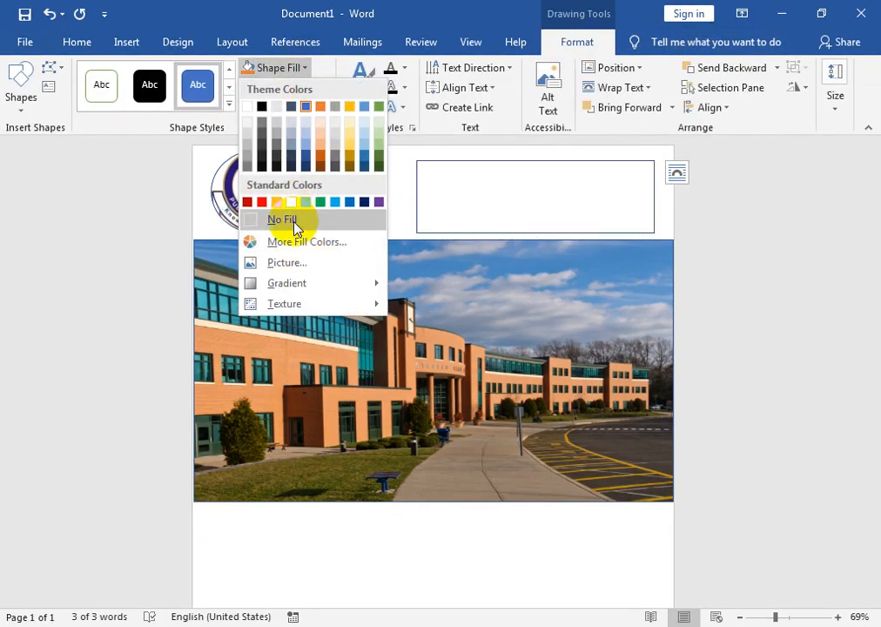
{"action": "left_click", "coordinate": [296, 219]}
{"action": "left_click", "coordinate": [305, 87]}
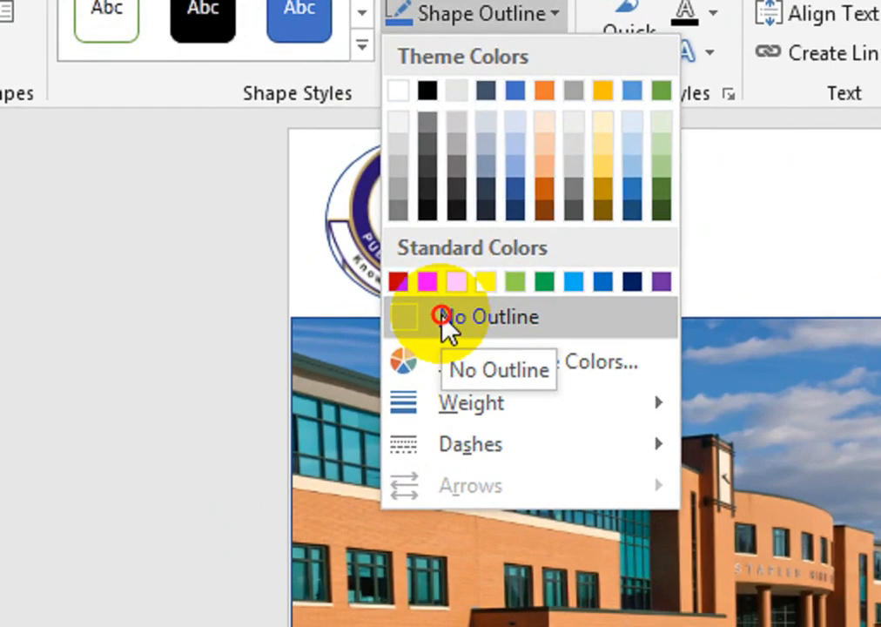
{"action": "left_click", "coordinate": [259, 239]}
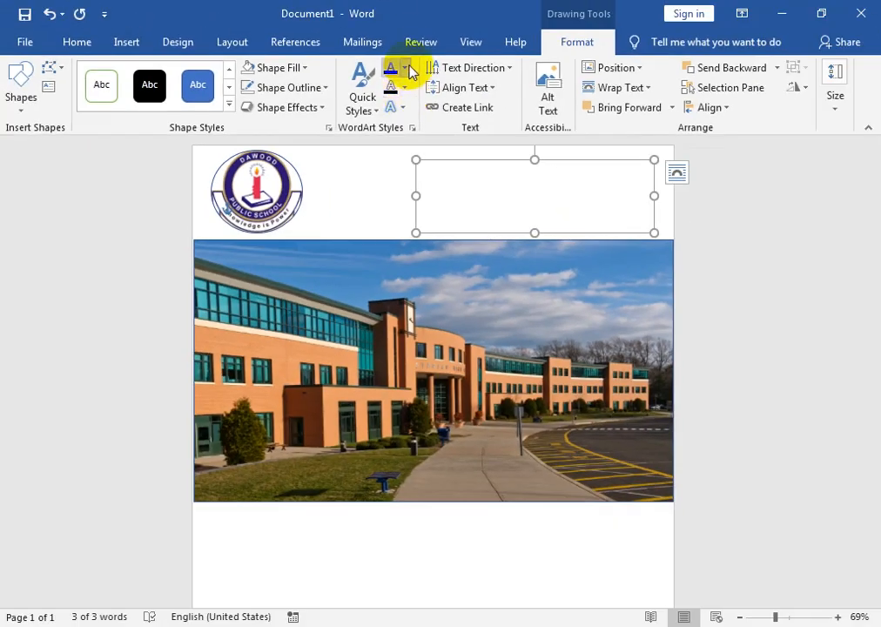
{"action": "left_click", "coordinate": [405, 70]}
{"action": "left_click", "coordinate": [405, 128]}
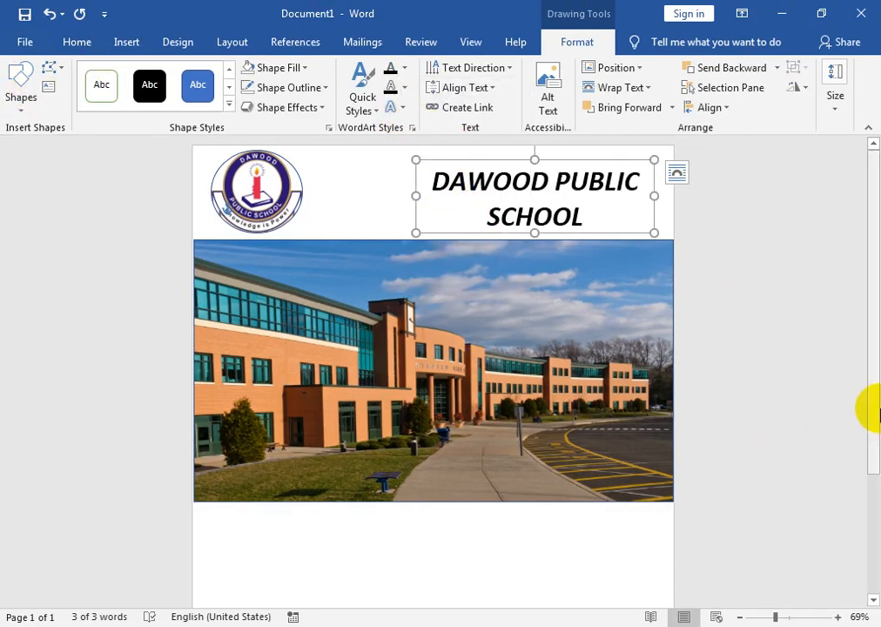
Set the building picture's outline to 4½ pt weight and red
{"action": "left_click_drag", "start_coordinate": [874, 257], "coordinate": [877, 295]}
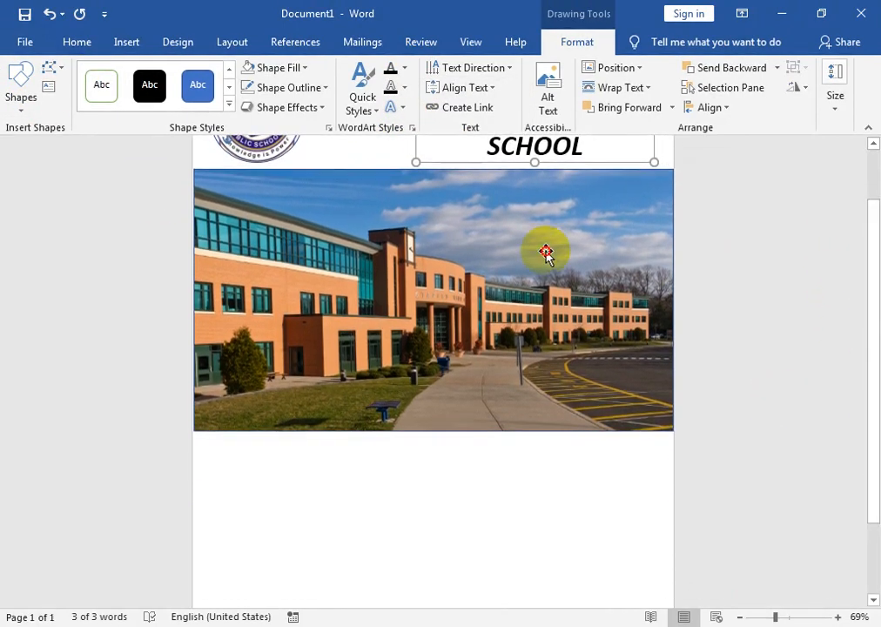
{"action": "left_click", "coordinate": [548, 252]}
{"action": "left_click", "coordinate": [324, 87]}
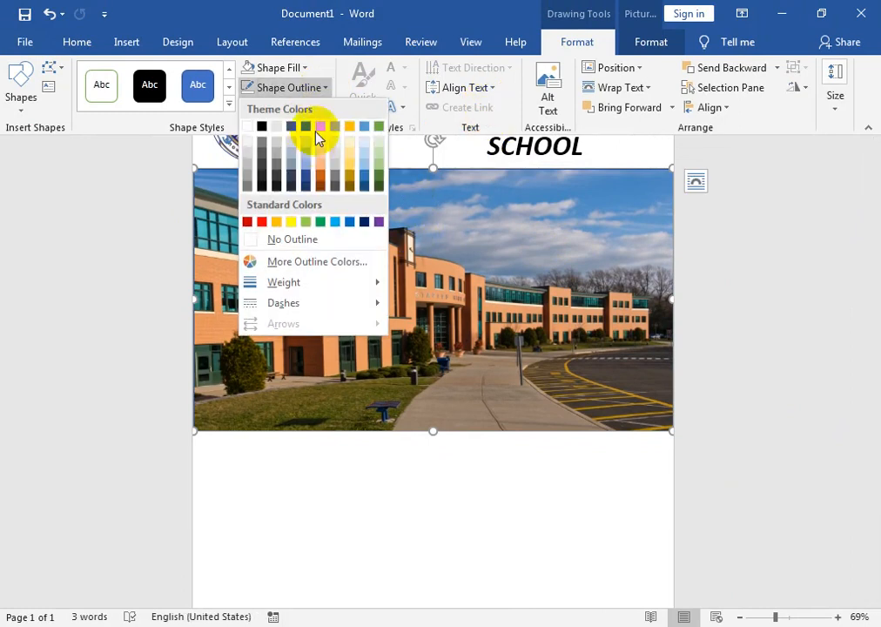
{"action": "mouse_move", "coordinate": [378, 282]}
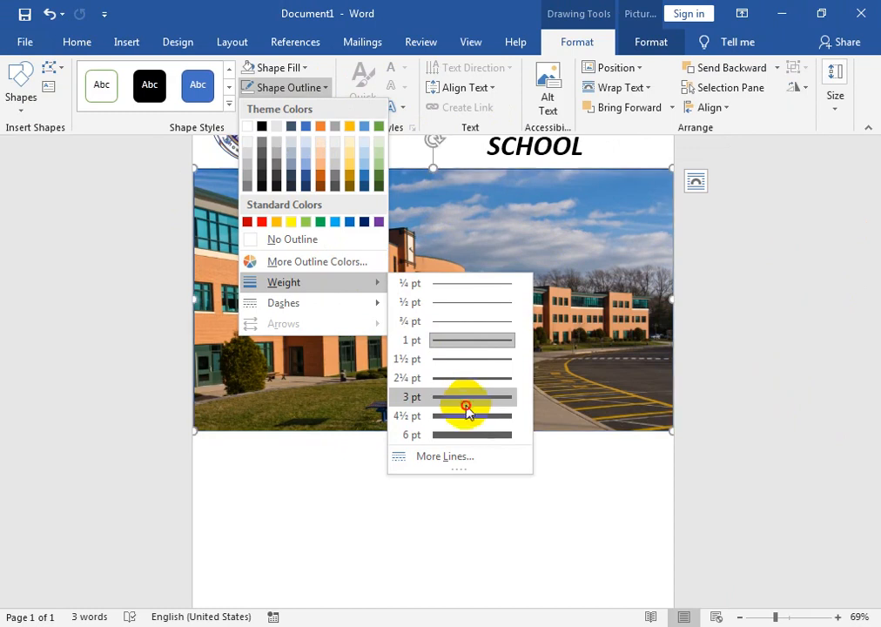
{"action": "left_click", "coordinate": [468, 416]}
{"action": "left_click", "coordinate": [296, 87]}
{"action": "left_click", "coordinate": [266, 224]}
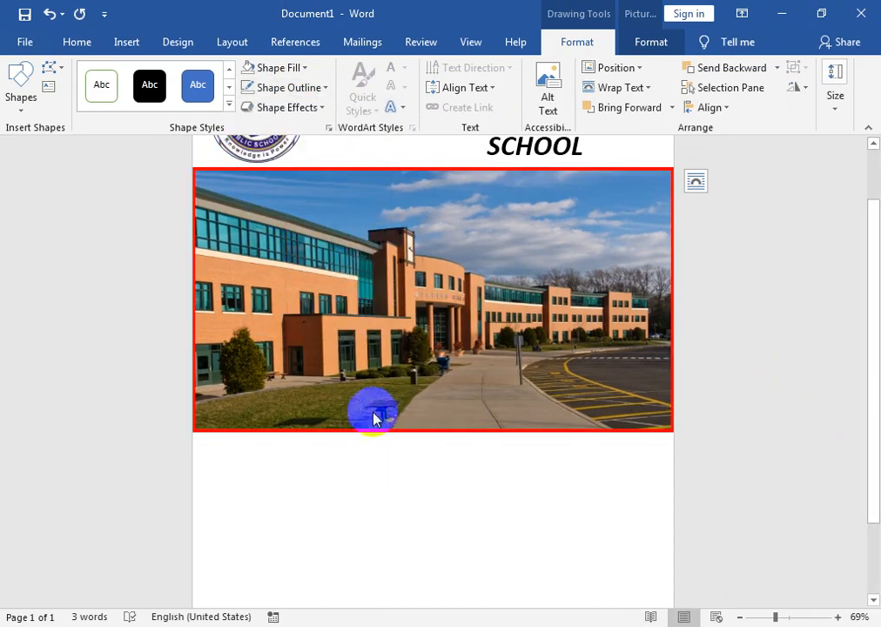
{"action": "left_click", "coordinate": [403, 514]}
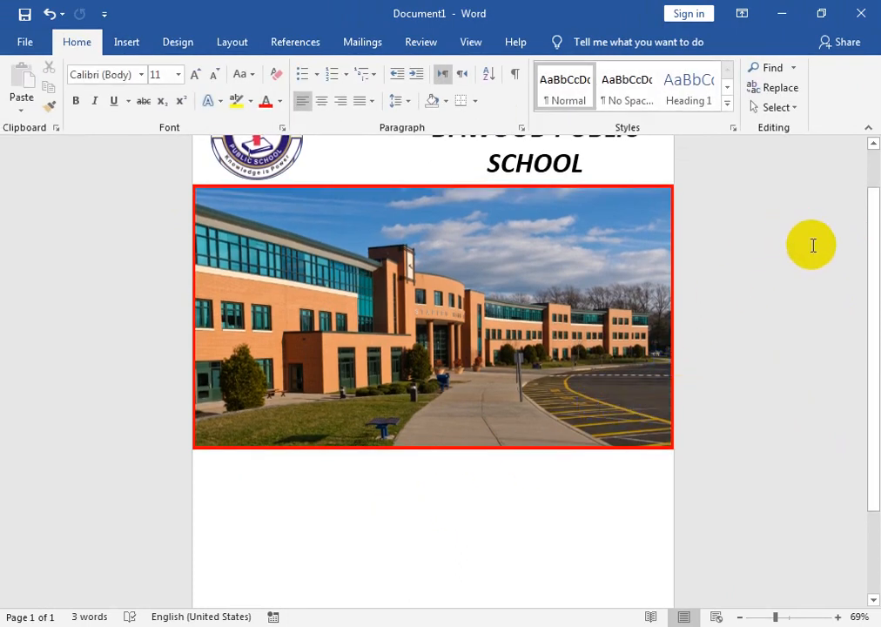
Draw three equal rectangles in a row on the blank area below the building picture
{"action": "left_click_drag", "start_coordinate": [873, 242], "coordinate": [874, 359]}
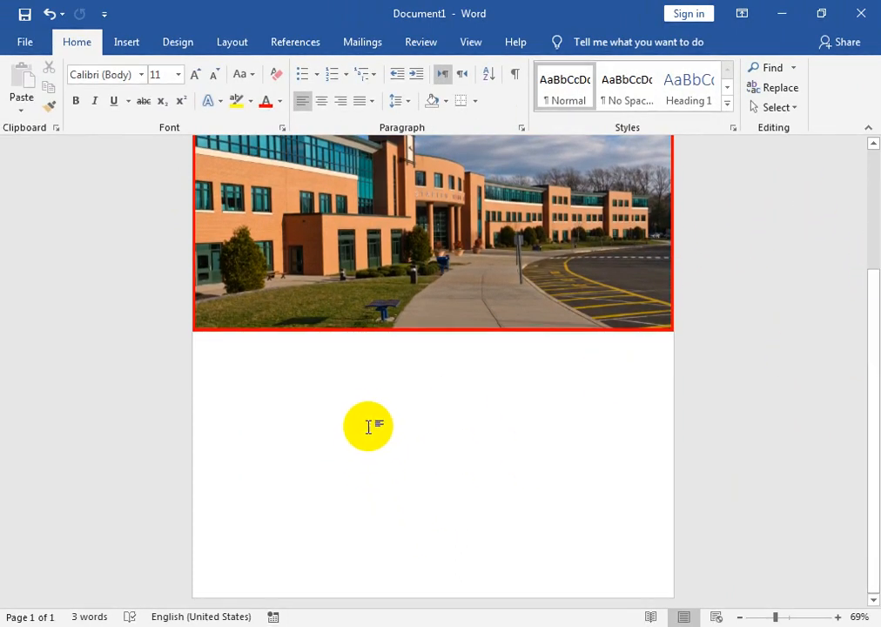
{"action": "left_click", "coordinate": [127, 43]}
{"action": "left_click", "coordinate": [122, 107]}
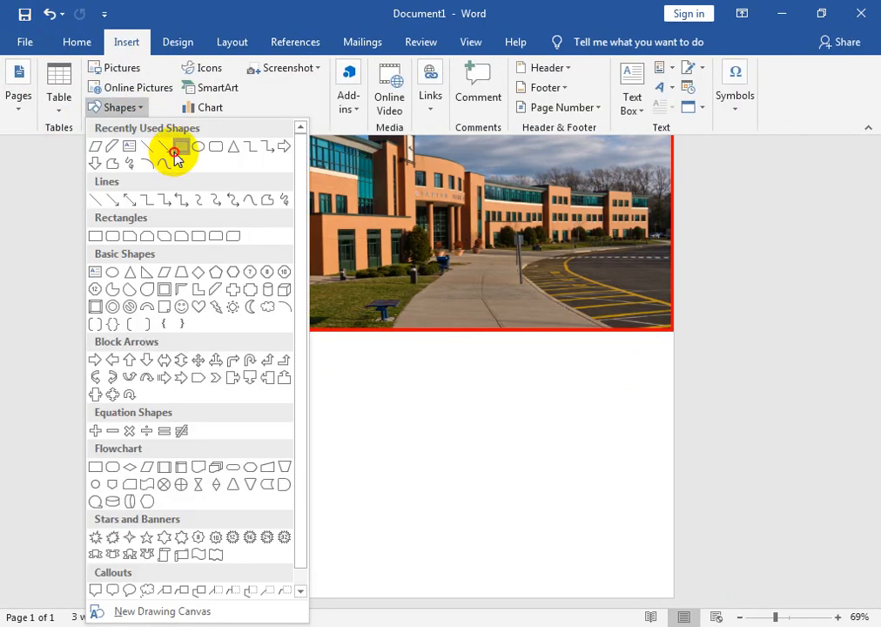
{"action": "left_click", "coordinate": [178, 150]}
{"action": "left_click_drag", "start_coordinate": [212, 401], "coordinate": [543, 474]}
Generate placeholder text in the first rectangle of the row with =RAND()
{"action": "right_click", "coordinate": [300, 427]}
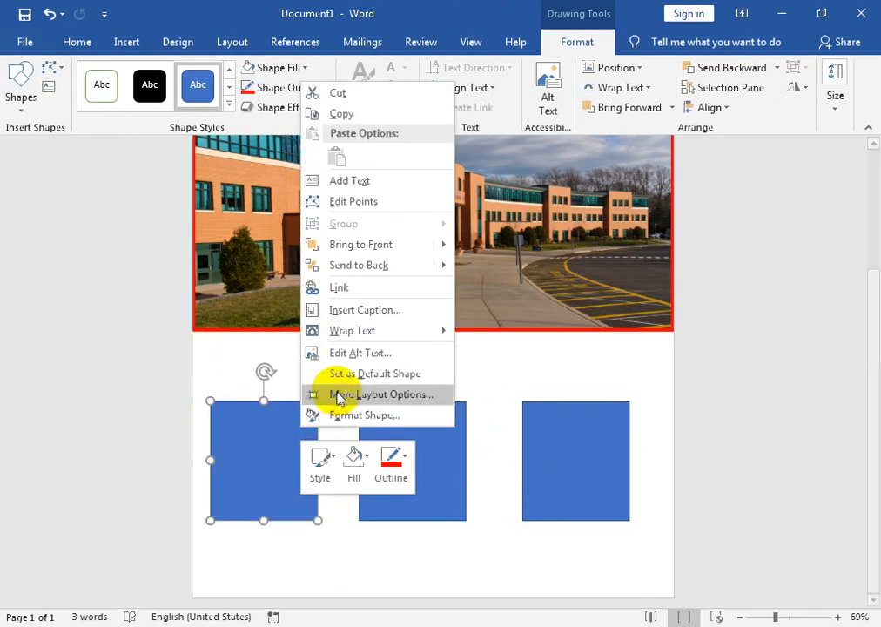
{"action": "left_click", "coordinate": [373, 181]}
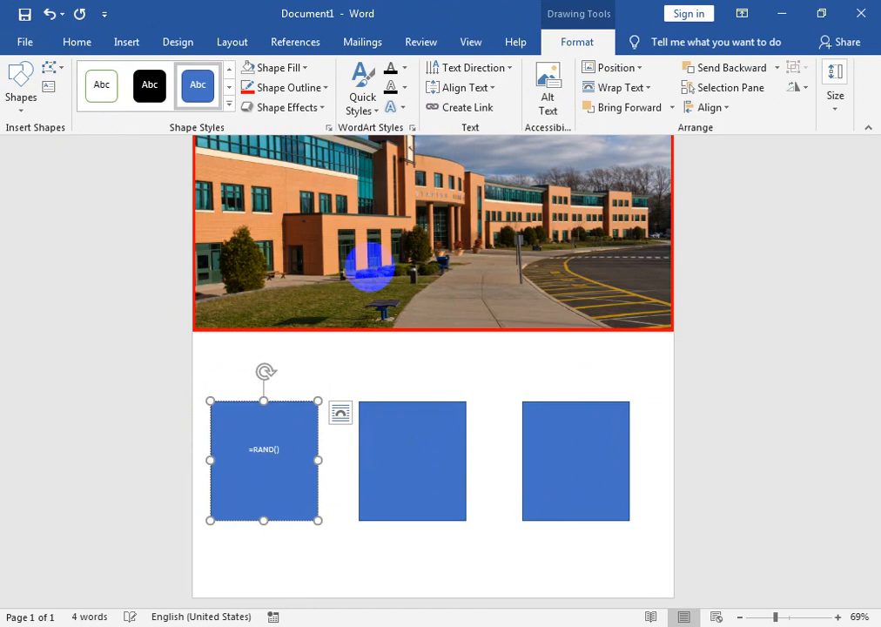
{"action": "type", "text": "=RAND()"}
{"action": "key", "text": "Return"}
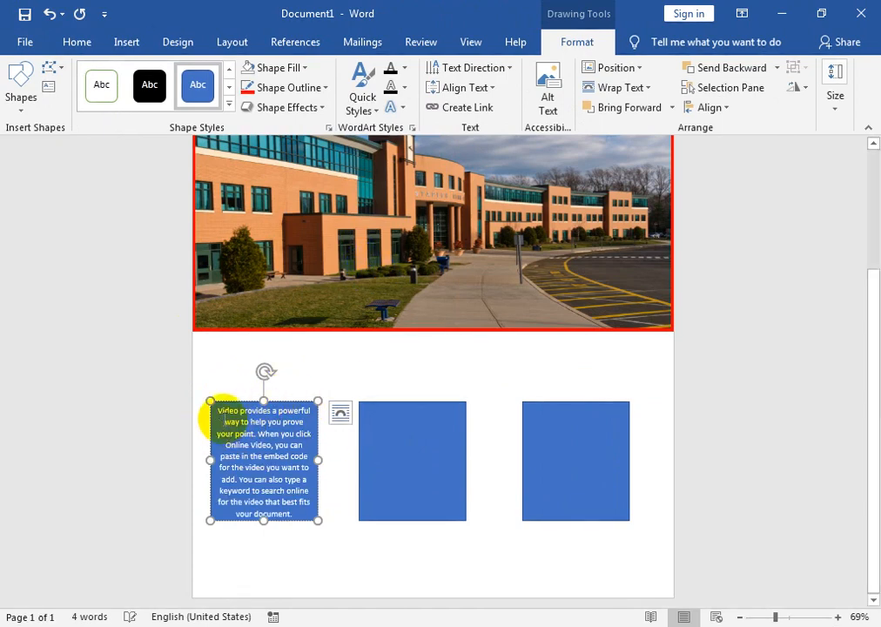
Generate placeholder text in the middle rectangle with =RAND()
{"action": "left_click", "coordinate": [375, 433]}
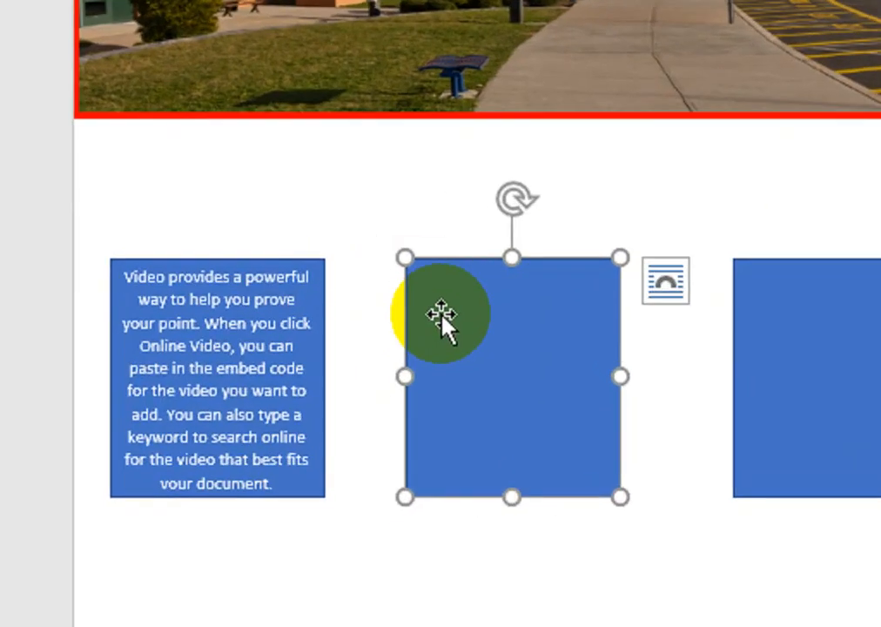
{"action": "type", "text": "=RAND("}
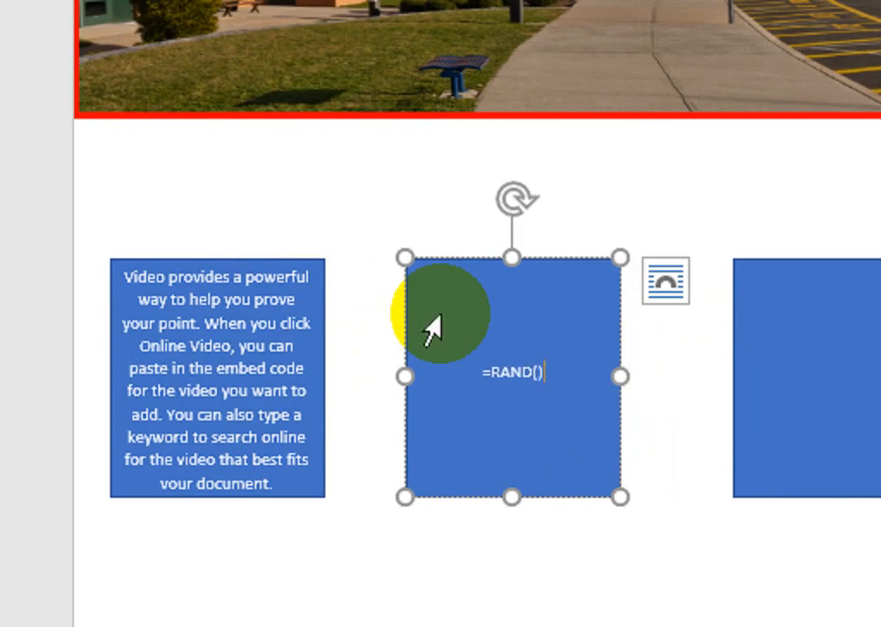
{"action": "key", "text": "Return"}
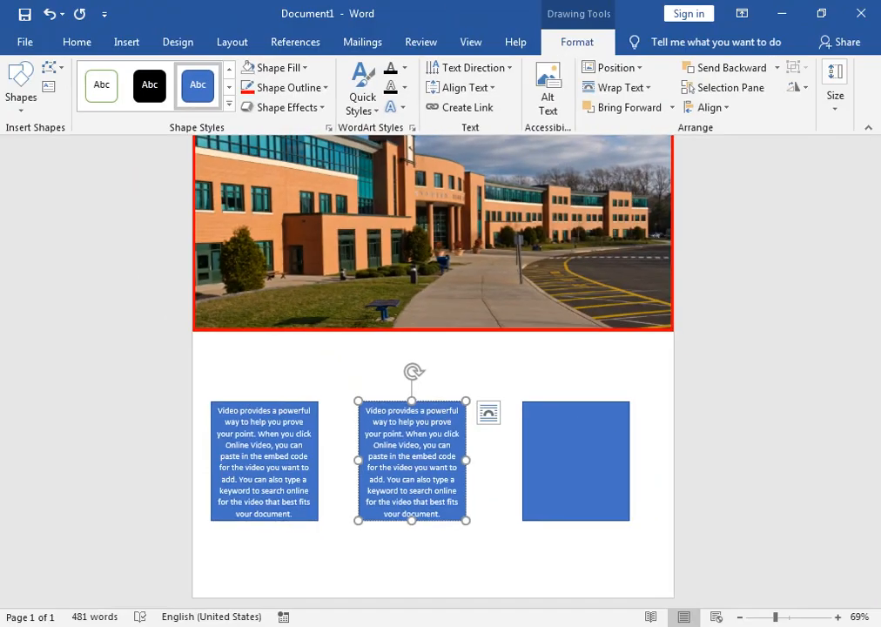
Generate placeholder text in the third rectangle of the row with =RAND()
{"action": "left_click", "coordinate": [819, 618]}
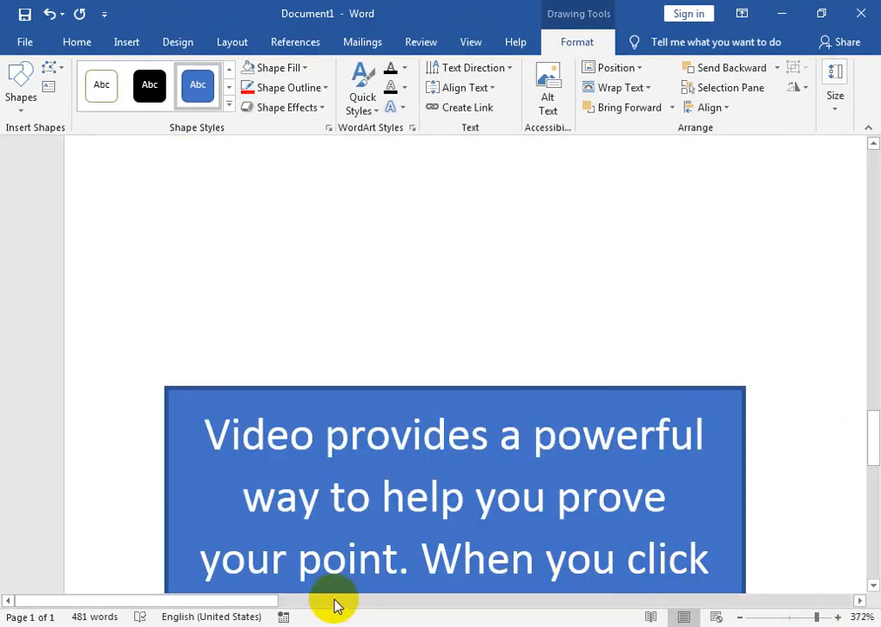
{"action": "left_click_drag", "start_coordinate": [253, 606], "coordinate": [759, 569]}
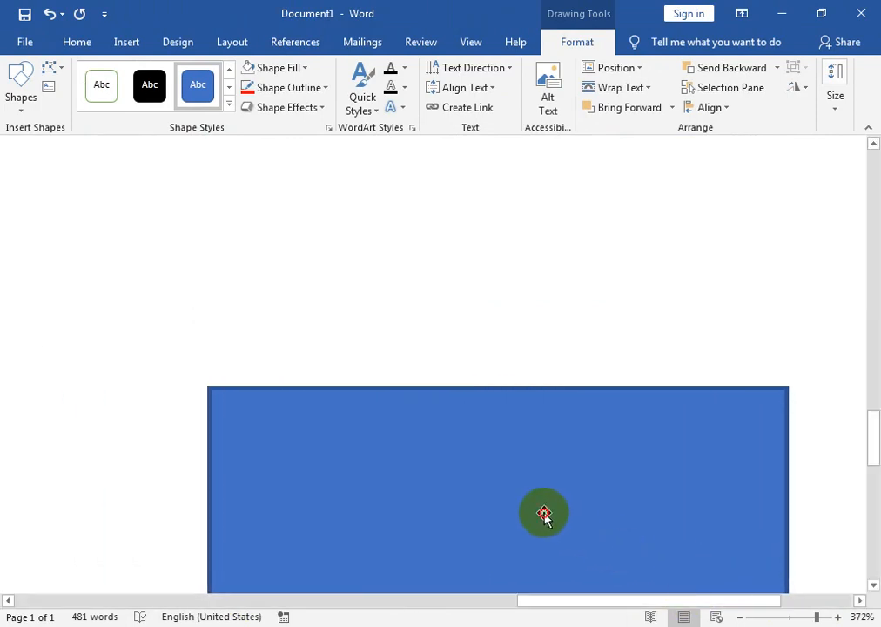
{"action": "right_click", "coordinate": [547, 519]}
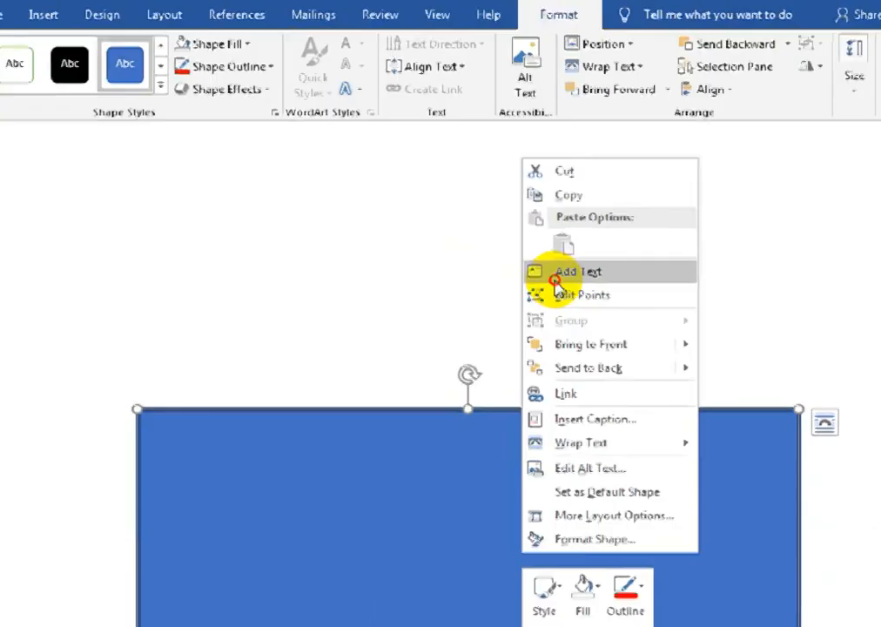
{"action": "left_click", "coordinate": [441, 315]}
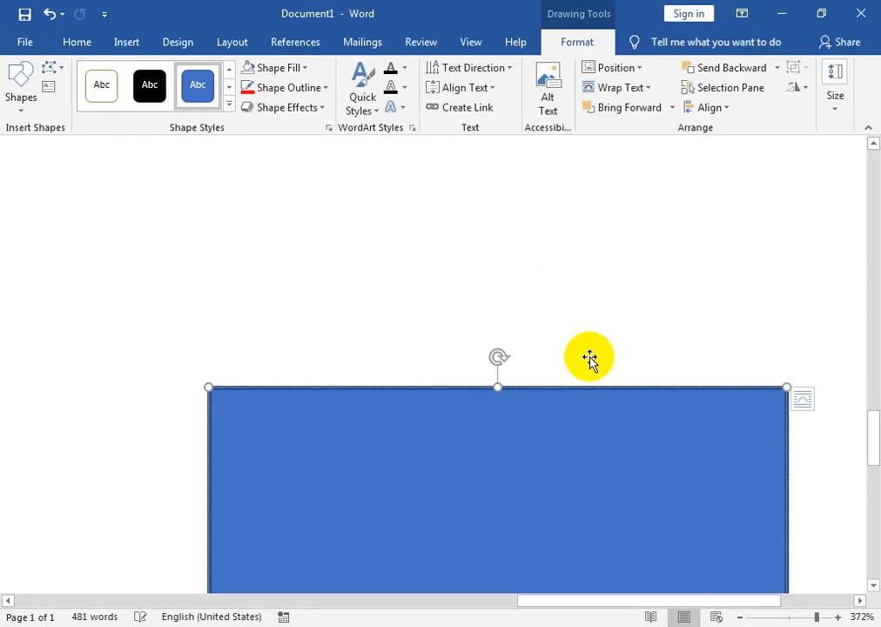
{"action": "scroll", "coordinate": [876, 421], "scroll_direction": "down", "scroll_amount": 5}
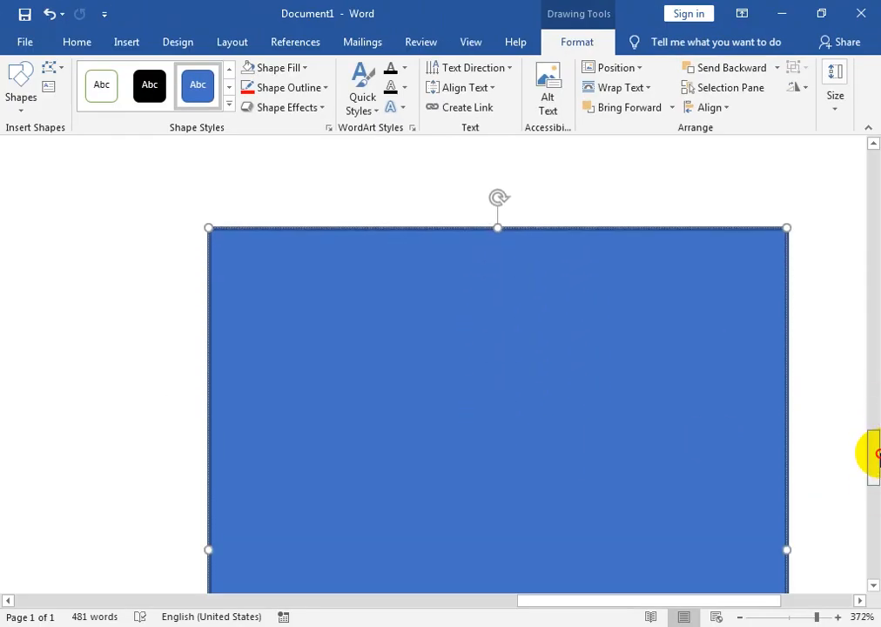
{"action": "left_click", "coordinate": [565, 310]}
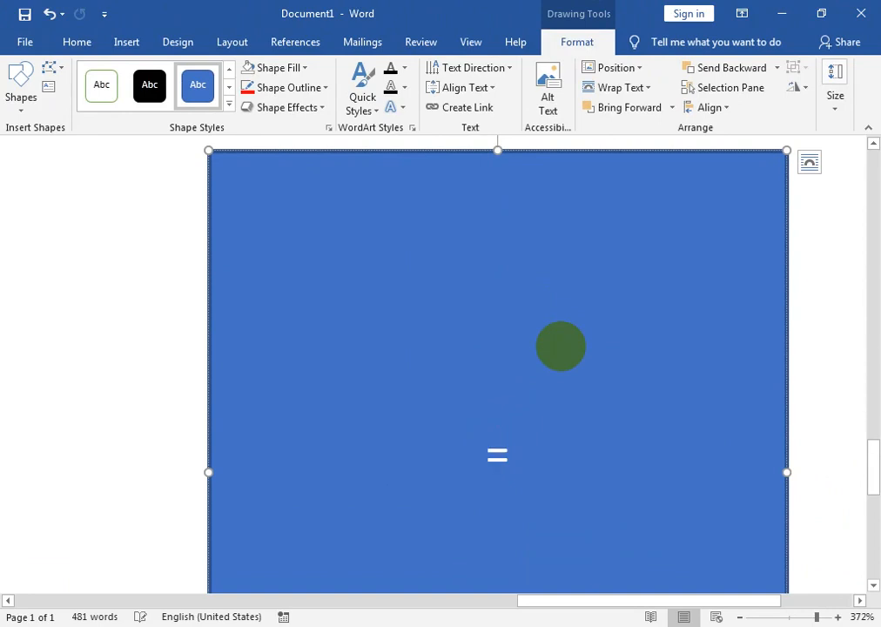
{"action": "type", "text": "=RAND()"}
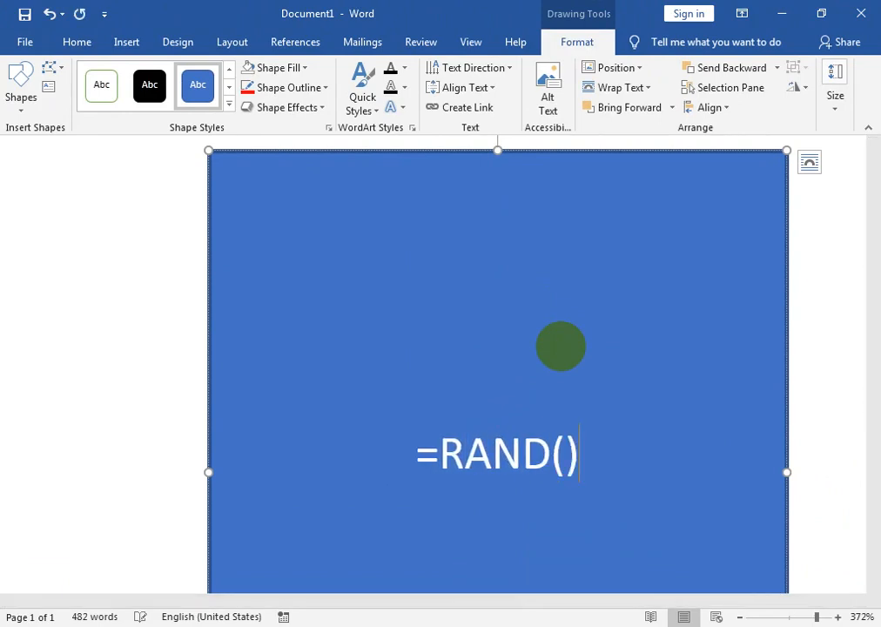
{"action": "key", "text": "Return"}
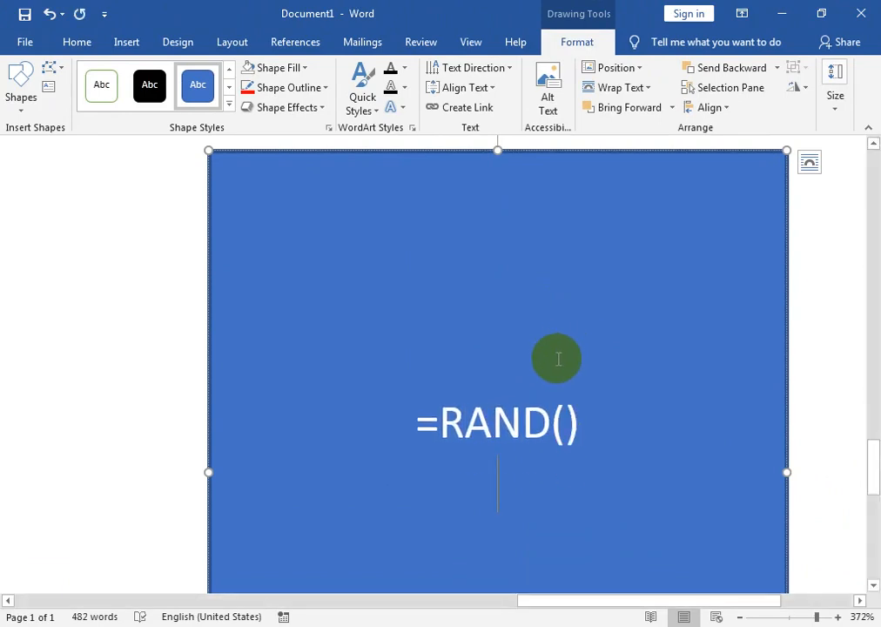
{"action": "key", "text": "Return"}
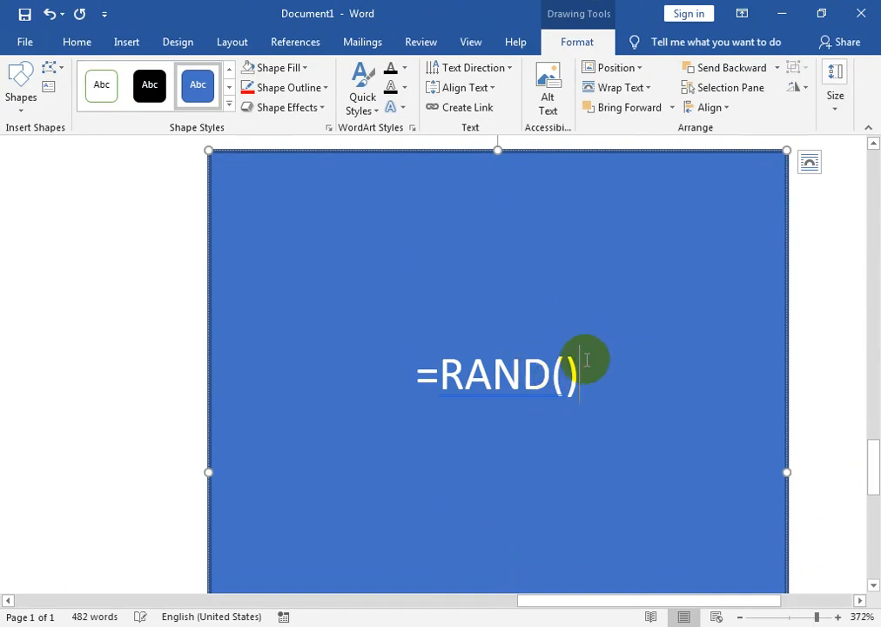
{"action": "key", "text": "Return"}
Fill the first text rectangle with gray and apply a gradient from the dark variations
{"action": "left_click_drag", "start_coordinate": [817, 617], "coordinate": [789, 616]}
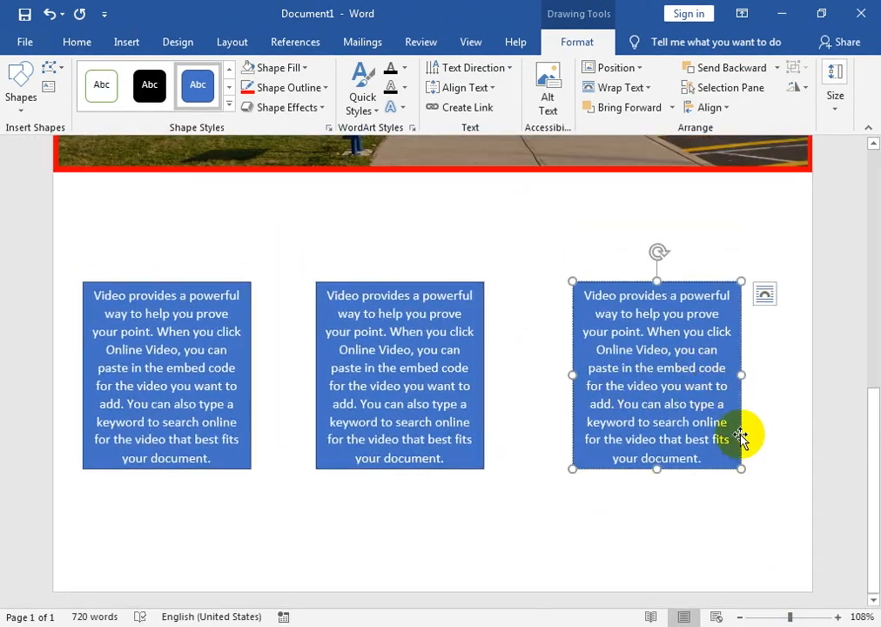
{"action": "left_click_drag", "start_coordinate": [874, 414], "coordinate": [873, 356]}
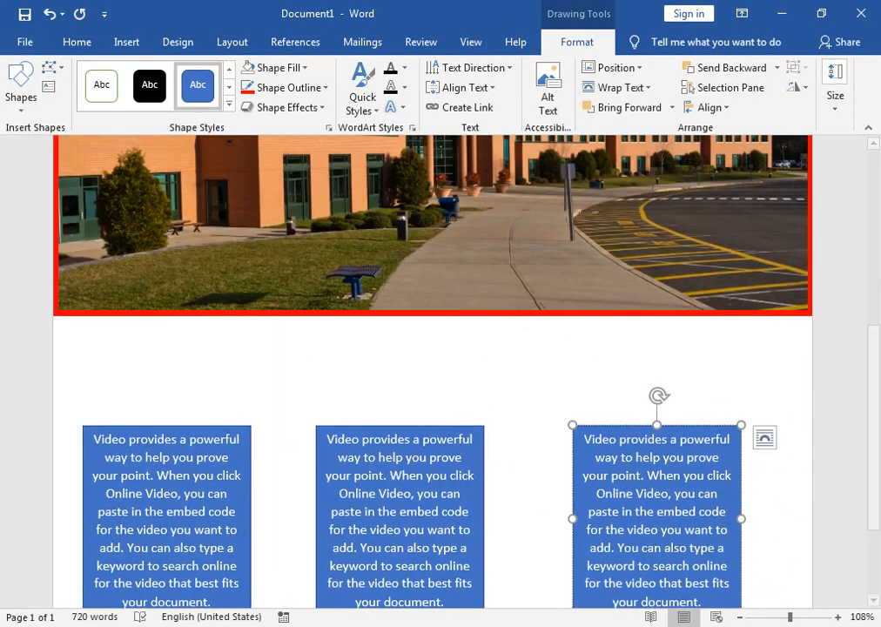
{"action": "left_click", "coordinate": [777, 616]}
{"action": "left_click_drag", "start_coordinate": [880, 477], "coordinate": [878, 356]}
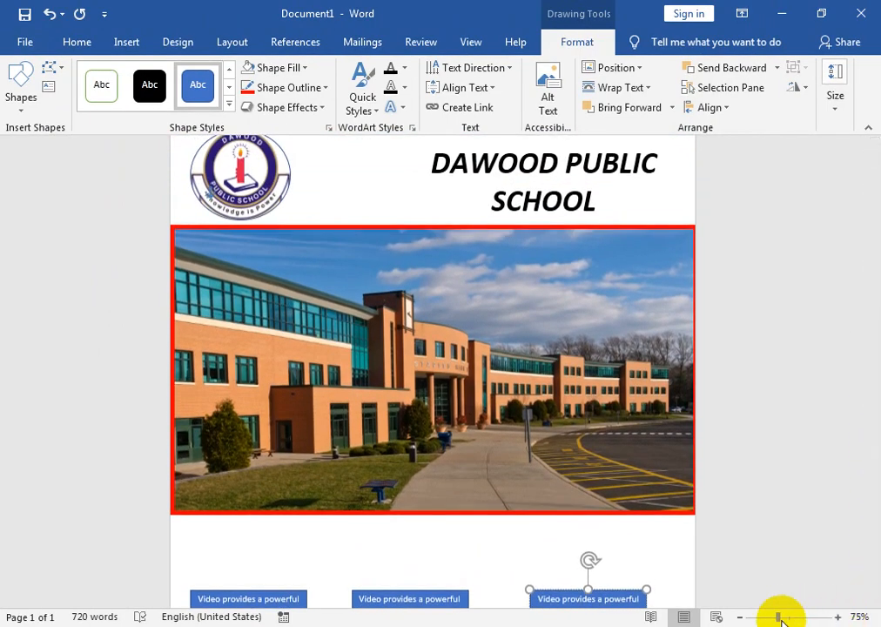
{"action": "left_click_drag", "start_coordinate": [780, 618], "coordinate": [768, 618]}
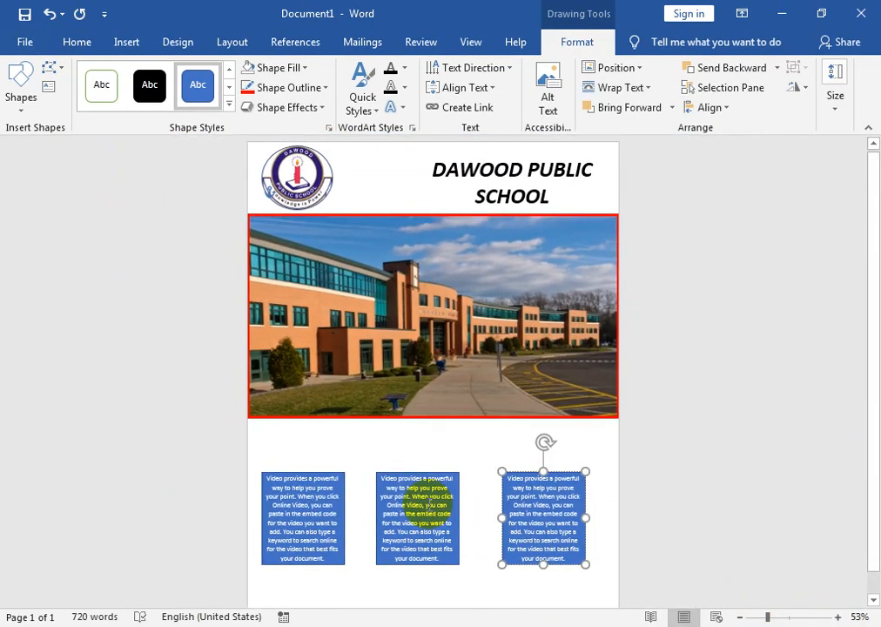
{"action": "left_click", "coordinate": [319, 475]}
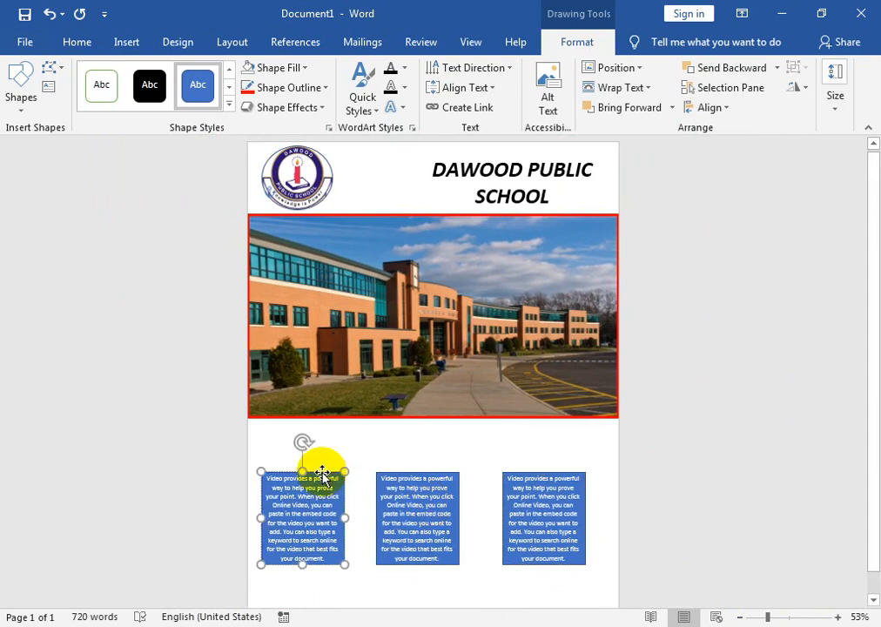
{"action": "left_click", "coordinate": [299, 68]}
{"action": "left_click", "coordinate": [276, 144]}
{"action": "left_click", "coordinate": [304, 69]}
{"action": "mouse_move", "coordinate": [371, 285]}
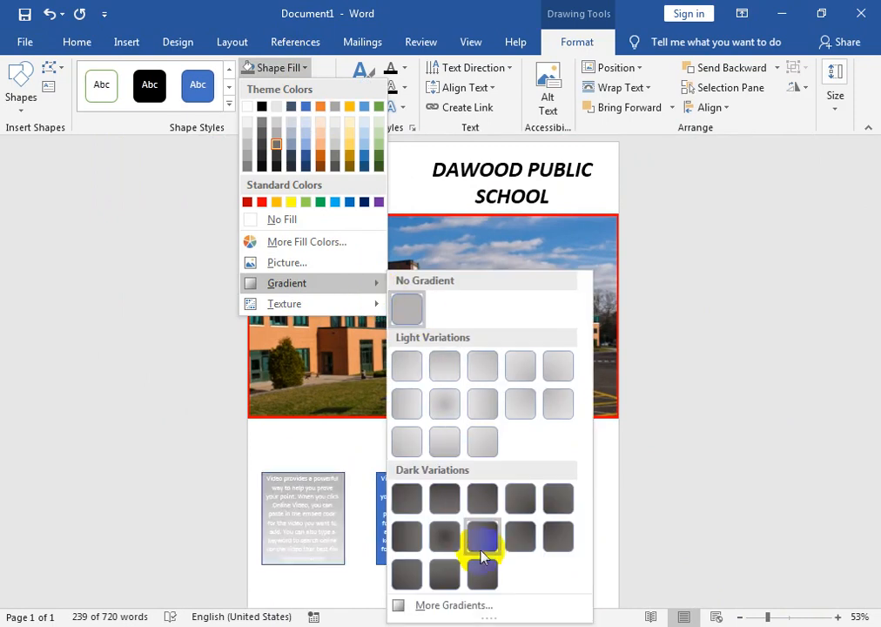
{"action": "left_click", "coordinate": [483, 549]}
Fill the middle text rectangle with standard orange and apply a dark-variation gradient
{"action": "left_click", "coordinate": [402, 477]}
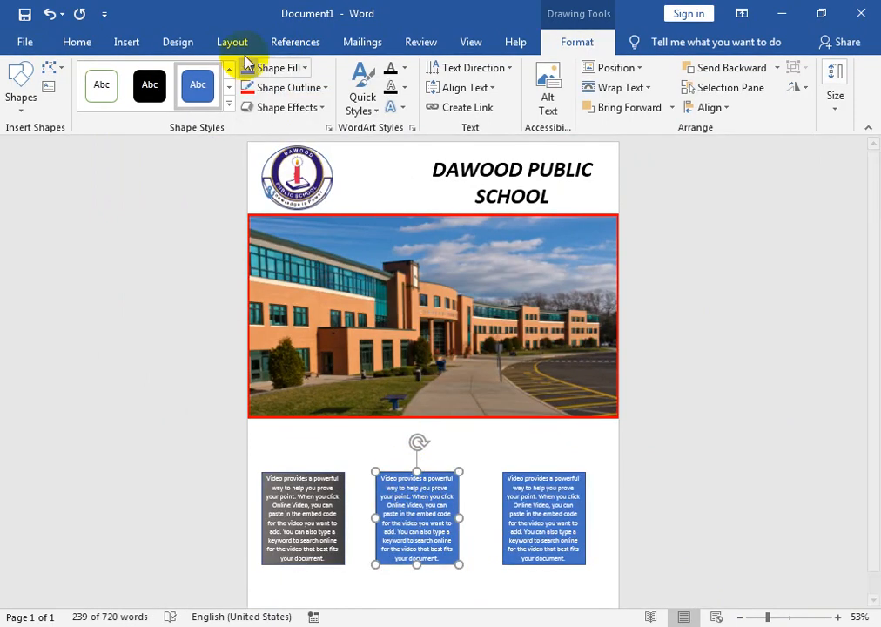
{"action": "left_click", "coordinate": [275, 67]}
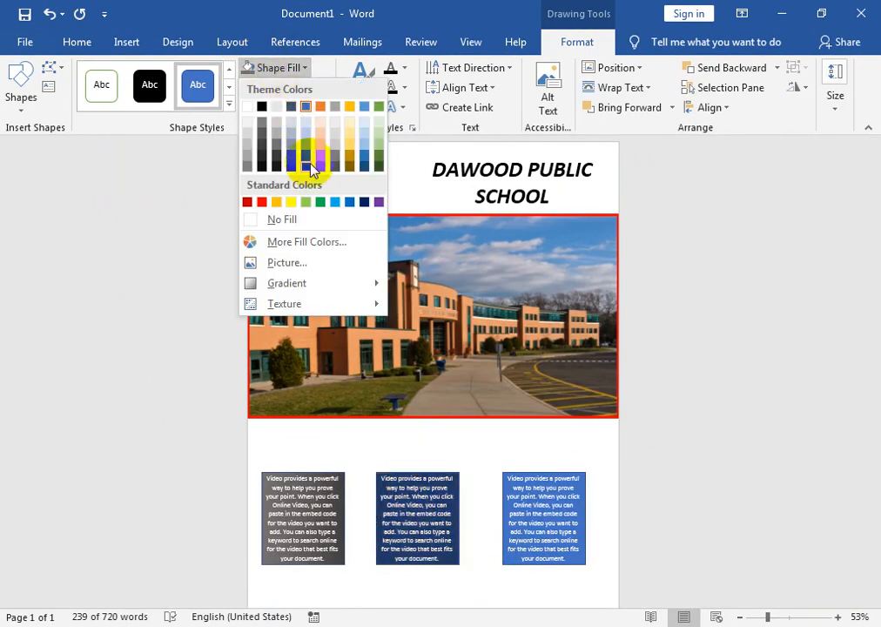
{"action": "left_click", "coordinate": [277, 201]}
{"action": "left_click", "coordinate": [304, 68]}
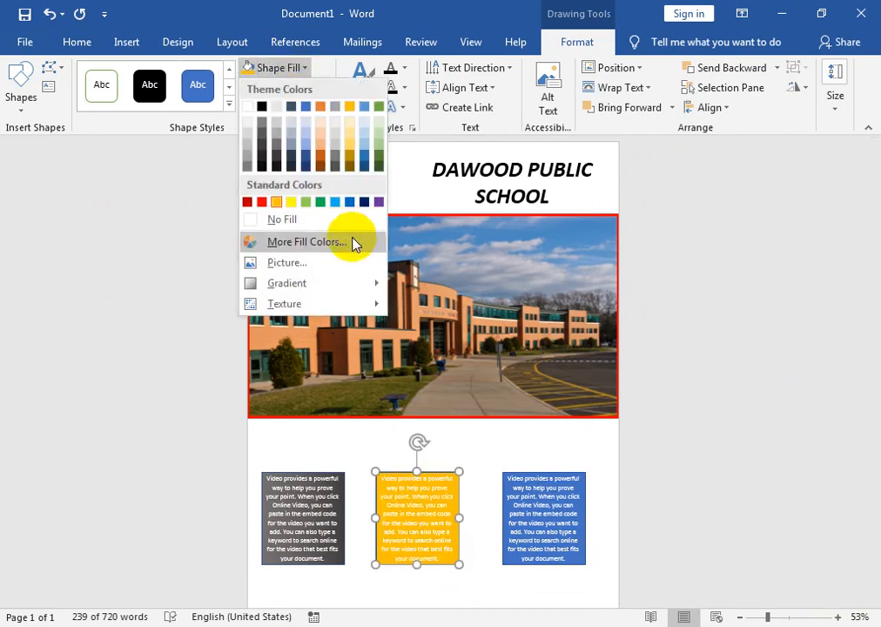
{"action": "mouse_move", "coordinate": [364, 286]}
{"action": "left_click", "coordinate": [484, 500]}
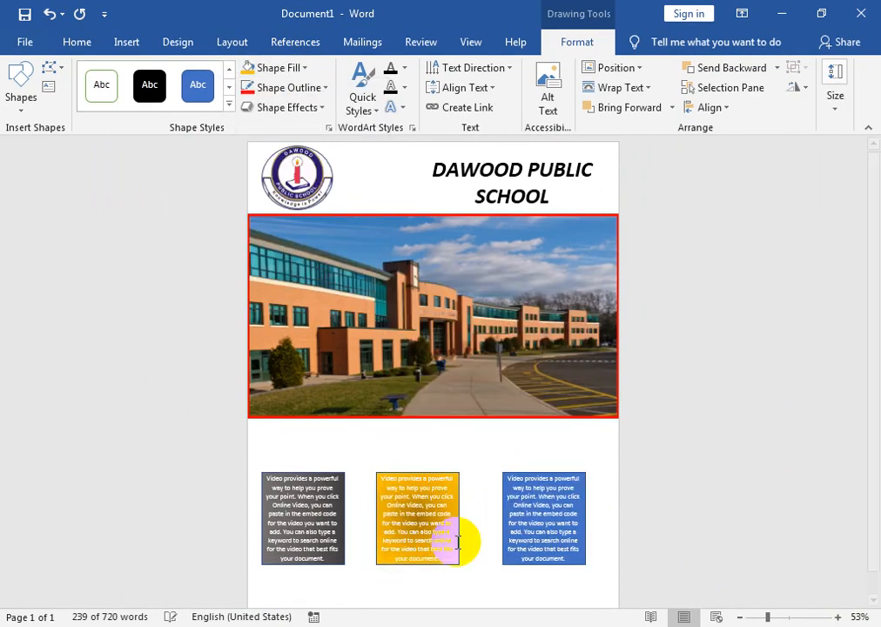
Fill the third text rectangle with standard red and apply a dark-variation gradient
{"action": "left_click", "coordinate": [536, 477]}
{"action": "left_click", "coordinate": [305, 68]}
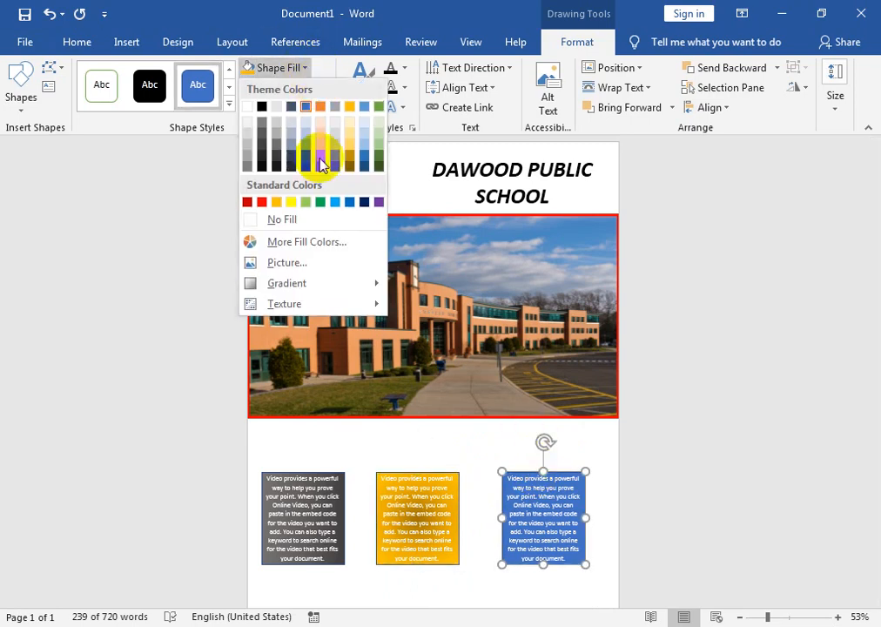
{"action": "left_click", "coordinate": [263, 203]}
{"action": "left_click", "coordinate": [305, 68]}
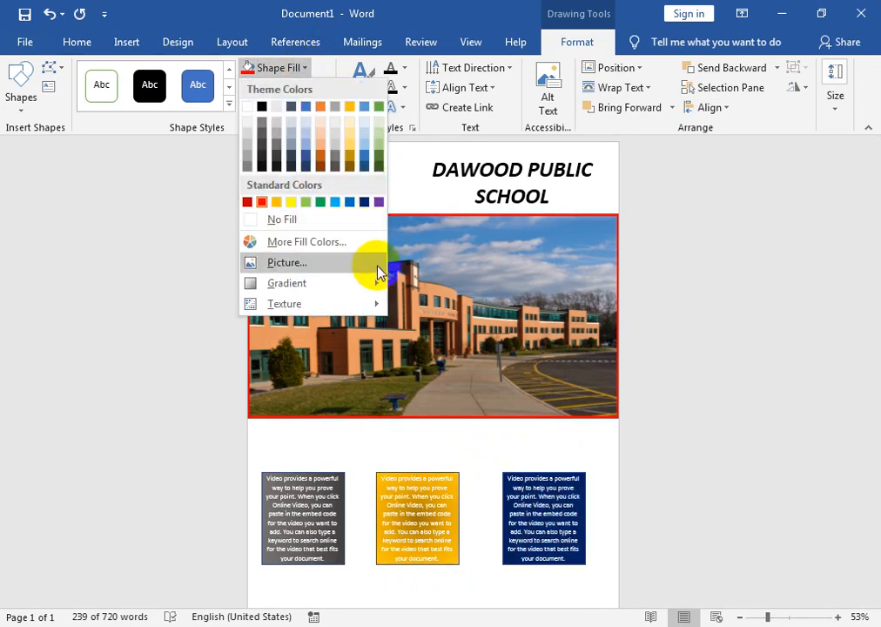
{"action": "mouse_move", "coordinate": [376, 284]}
{"action": "left_click", "coordinate": [427, 485]}
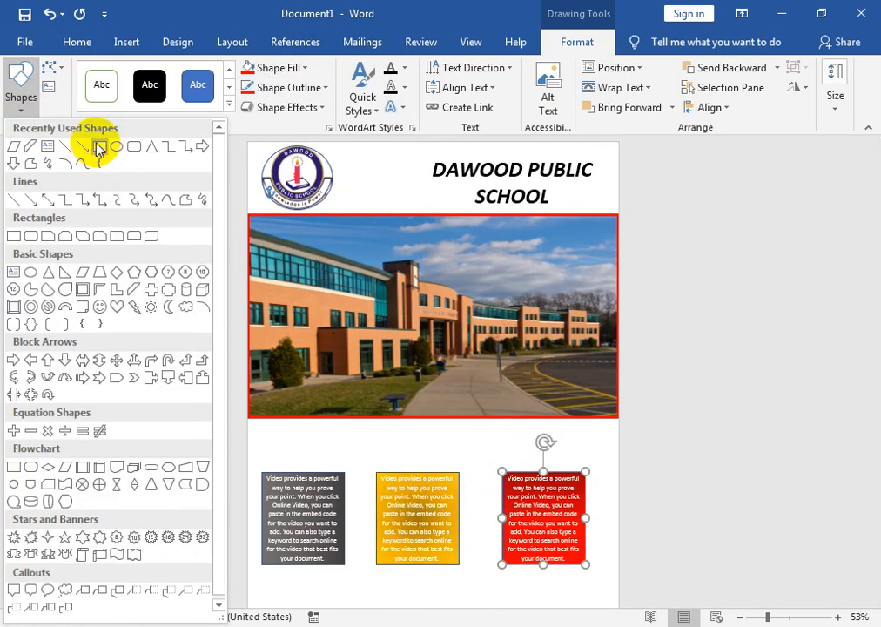
Draw a flat rectangle directly above the gray text box, matching its width, and add the text OUR SEVICES inside it
{"action": "left_click", "coordinate": [94, 144]}
{"action": "left_click_drag", "start_coordinate": [263, 445], "coordinate": [345, 465]}
{"action": "right_click", "coordinate": [329, 455]}
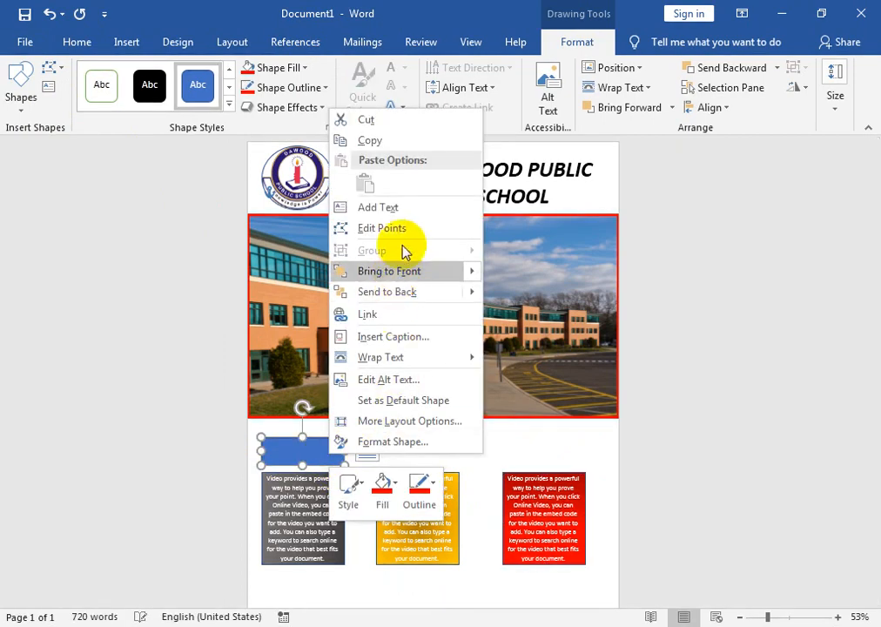
{"action": "left_click", "coordinate": [402, 209]}
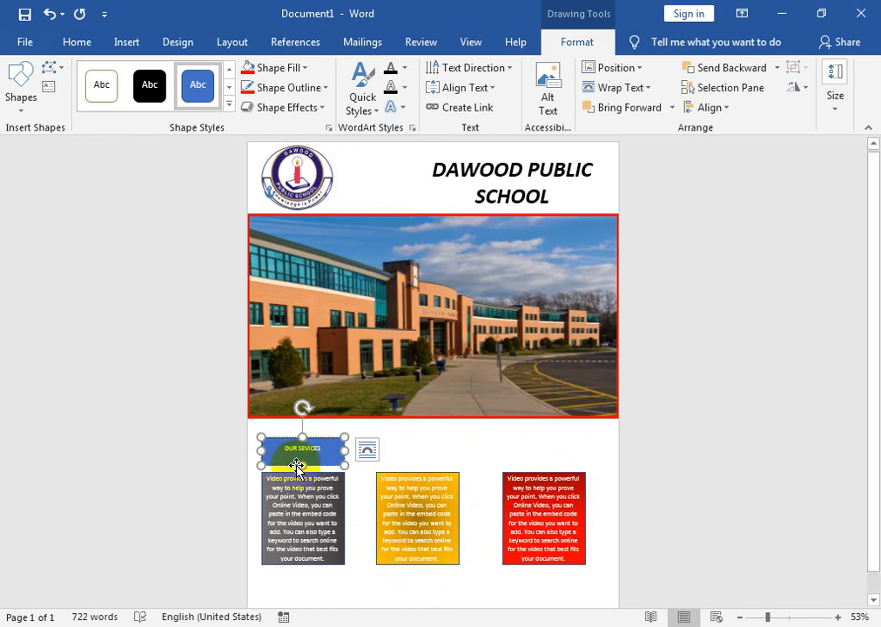
Remove both the fill and the outline from the heading rectangle above the gray box
{"action": "left_click", "coordinate": [280, 444]}
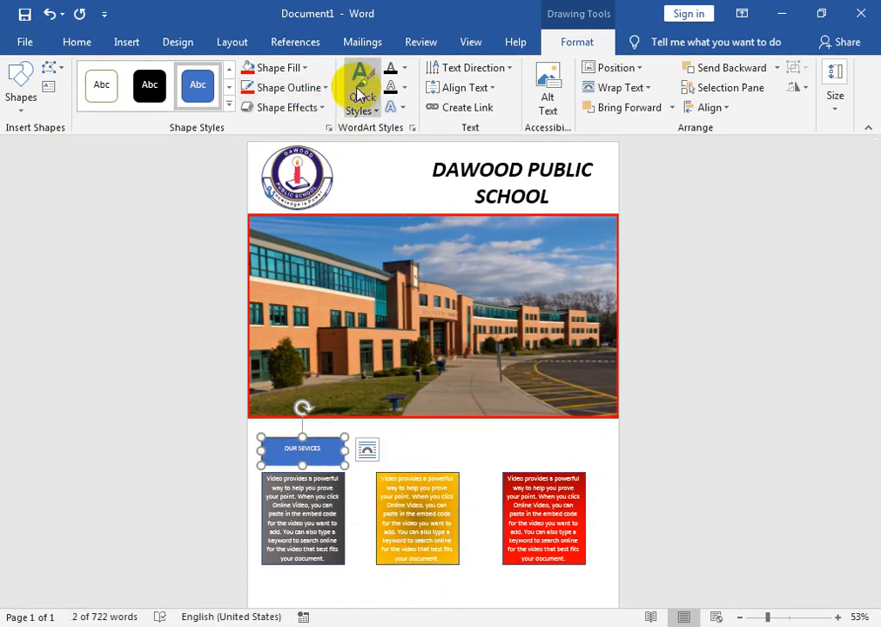
{"action": "left_click", "coordinate": [279, 68]}
{"action": "left_click", "coordinate": [281, 219]}
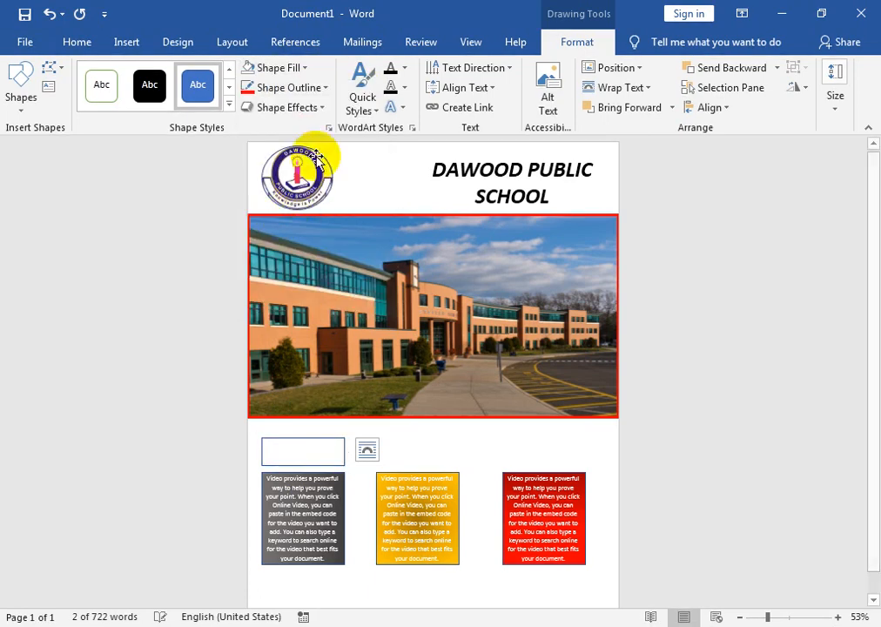
{"action": "left_click", "coordinate": [311, 88]}
{"action": "left_click", "coordinate": [292, 242]}
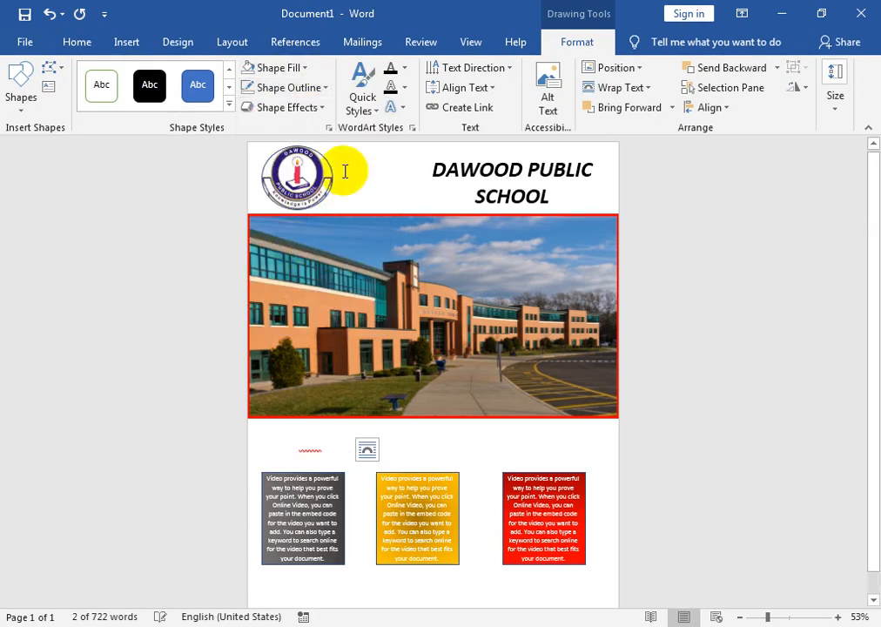
Correct the misspelled second word of the heading above the gray box to SERVICES using the spelling suggestion
{"action": "left_click", "coordinate": [75, 40]}
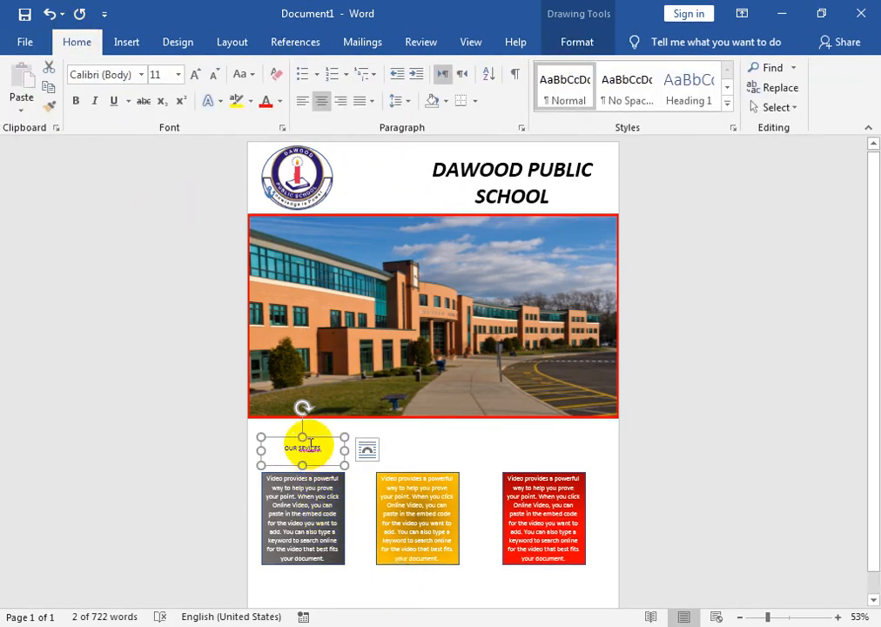
{"action": "right_click", "coordinate": [311, 446]}
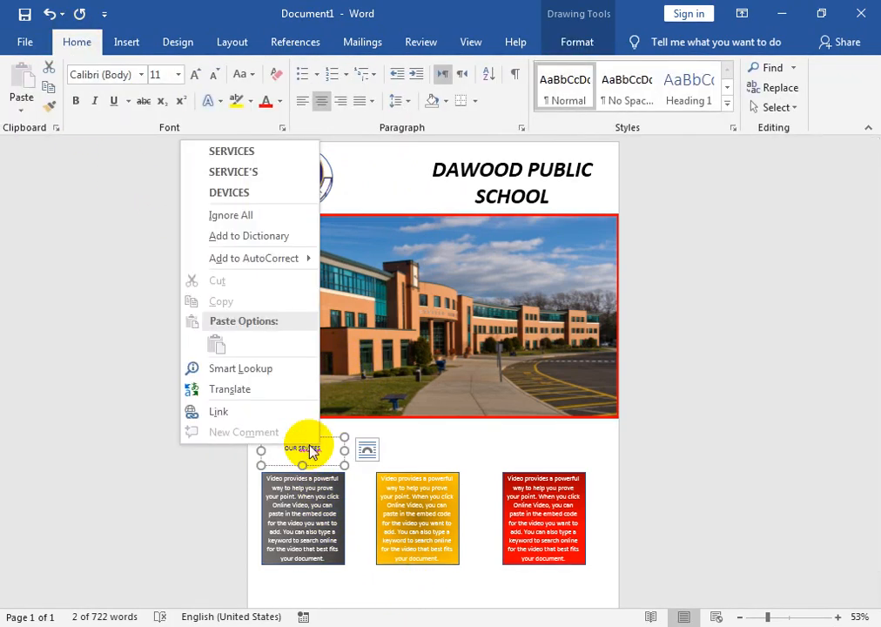
{"action": "left_click", "coordinate": [222, 149]}
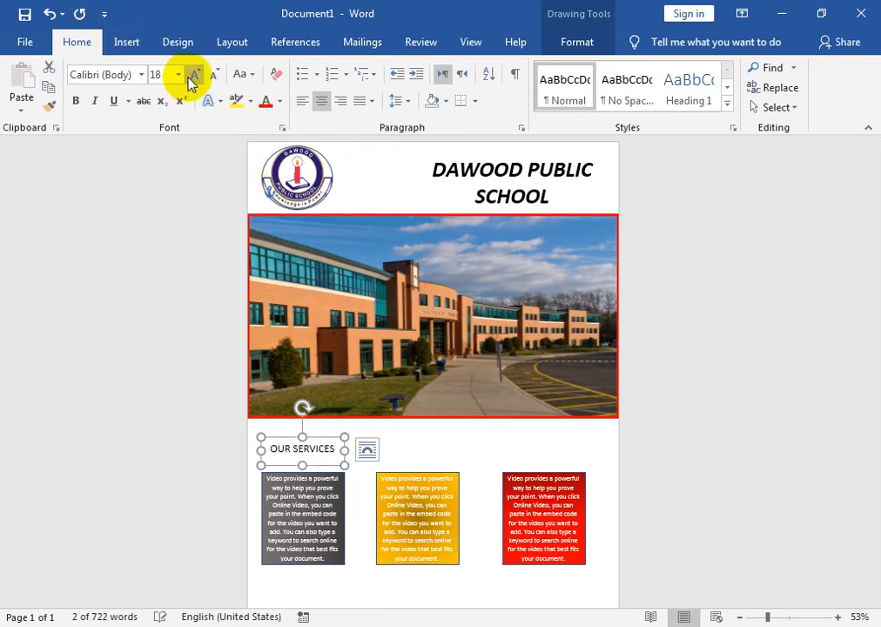
Format the OUR SERVICES heading as bold 20 pt text in the Impact font
{"action": "left_click", "coordinate": [75, 100]}
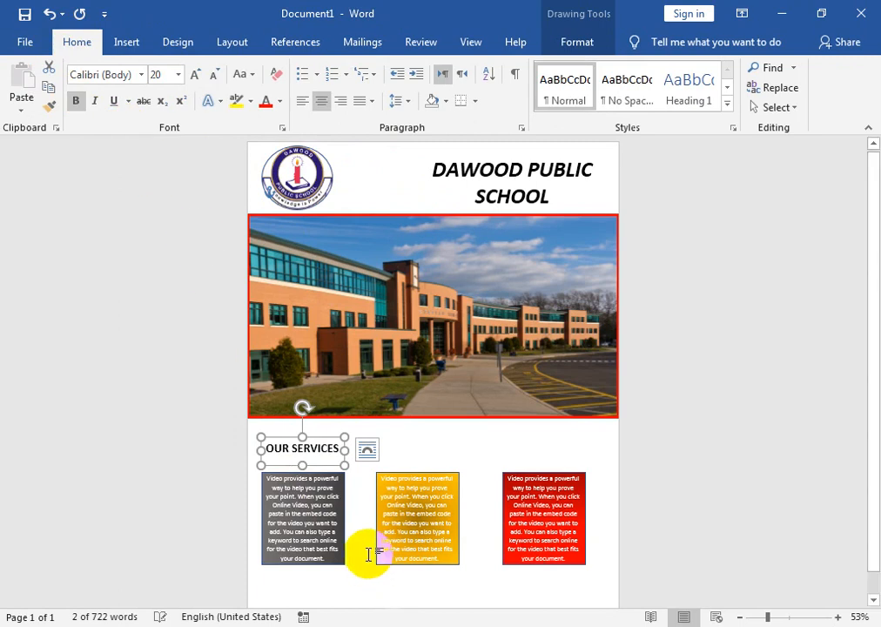
{"action": "left_click", "coordinate": [116, 73]}
{"action": "type", "text": "Impact"}
{"action": "key", "text": "Return"}
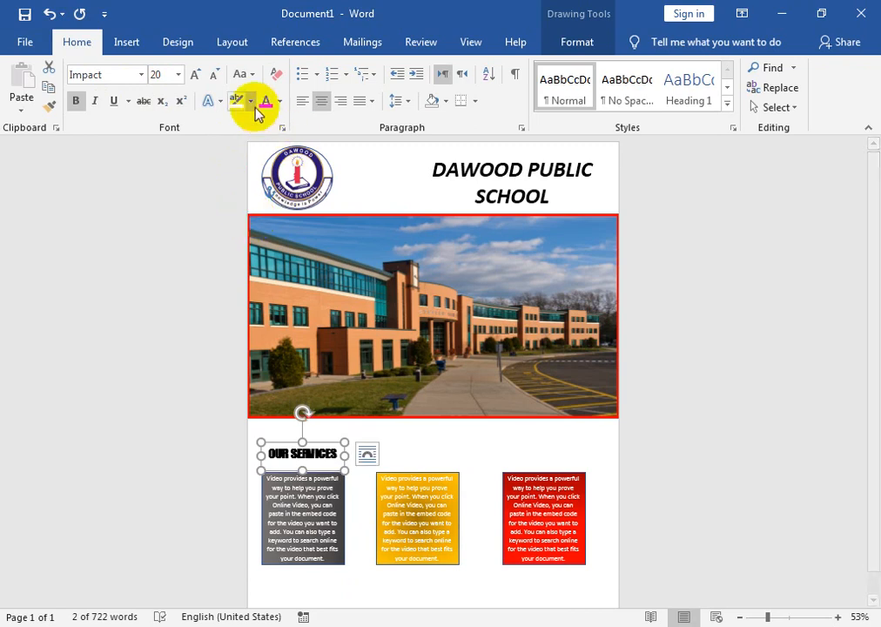
Duplicate the OUR SERVICES heading above the orange and red boxes, and nudge the middle copy up to line up with the others
{"action": "left_click", "coordinate": [298, 445]}
{"action": "left_click_drag", "start_coordinate": [301, 452], "coordinate": [519, 443]}
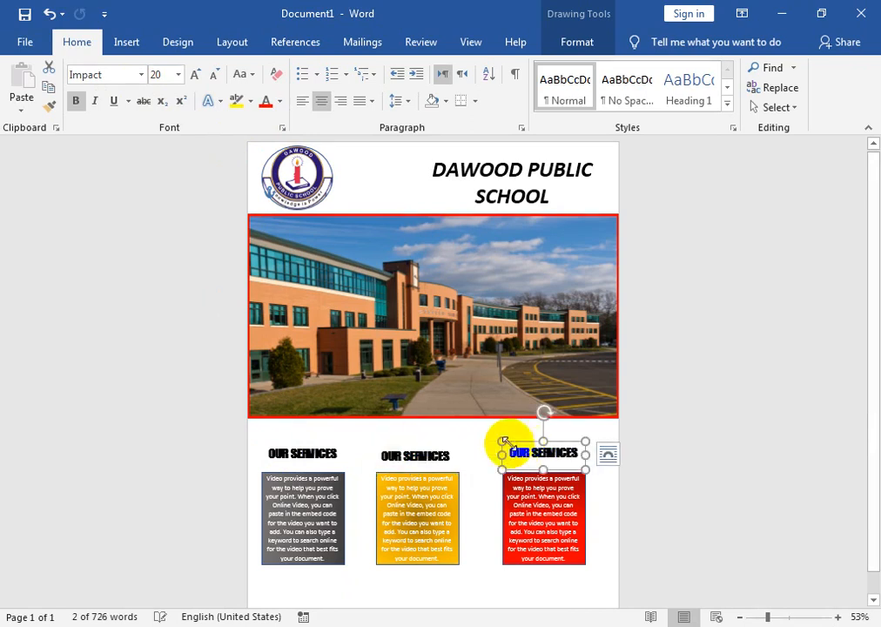
{"action": "left_click", "coordinate": [409, 453]}
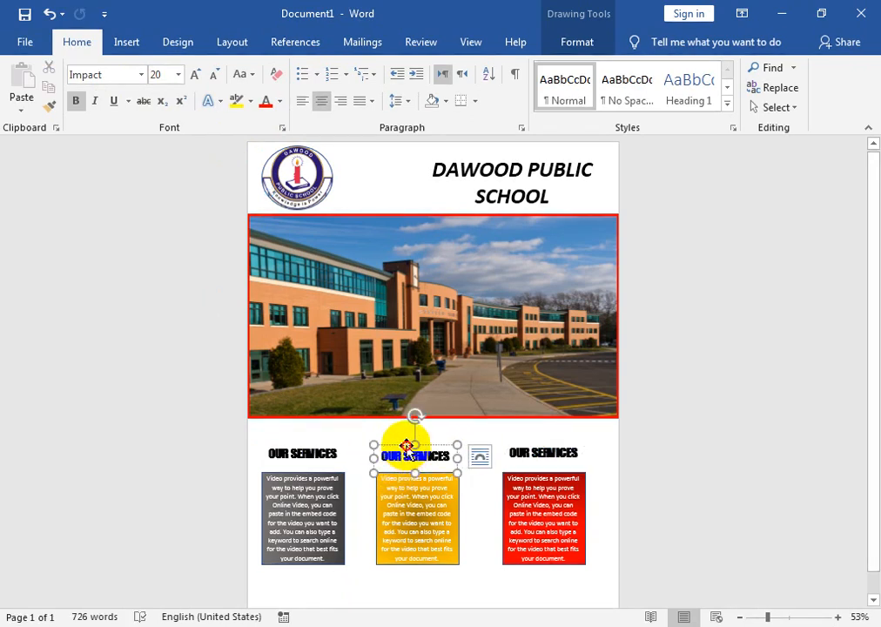
{"action": "left_click_drag", "start_coordinate": [407, 447], "coordinate": [407, 438]}
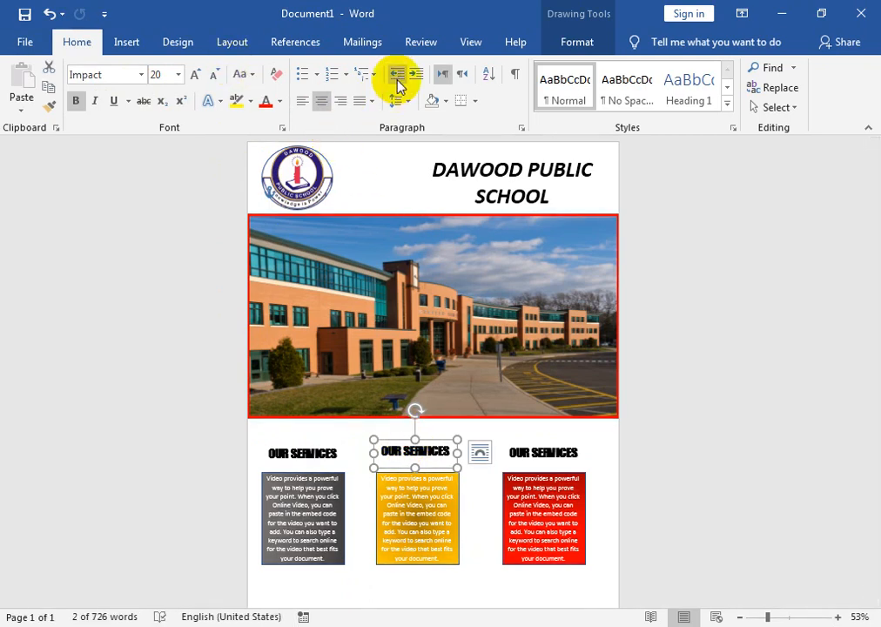
Change the text fill of the heading above the orange box to a lighter shade of the theme blue
{"action": "left_click", "coordinate": [579, 45]}
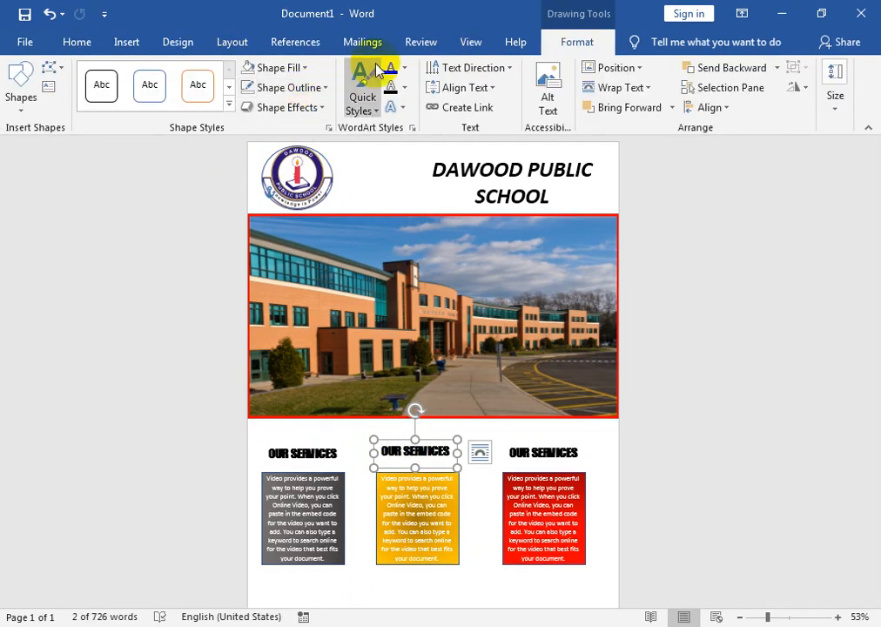
{"action": "left_click", "coordinate": [404, 68]}
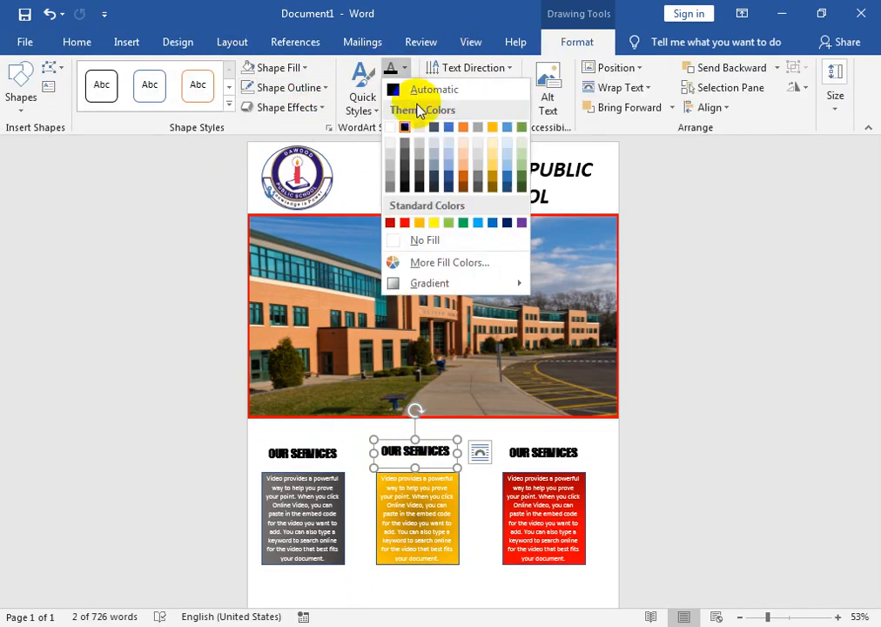
{"action": "left_click", "coordinate": [449, 154]}
Change the text fill of the heading above the red box to standard blue
{"action": "left_click", "coordinate": [533, 444]}
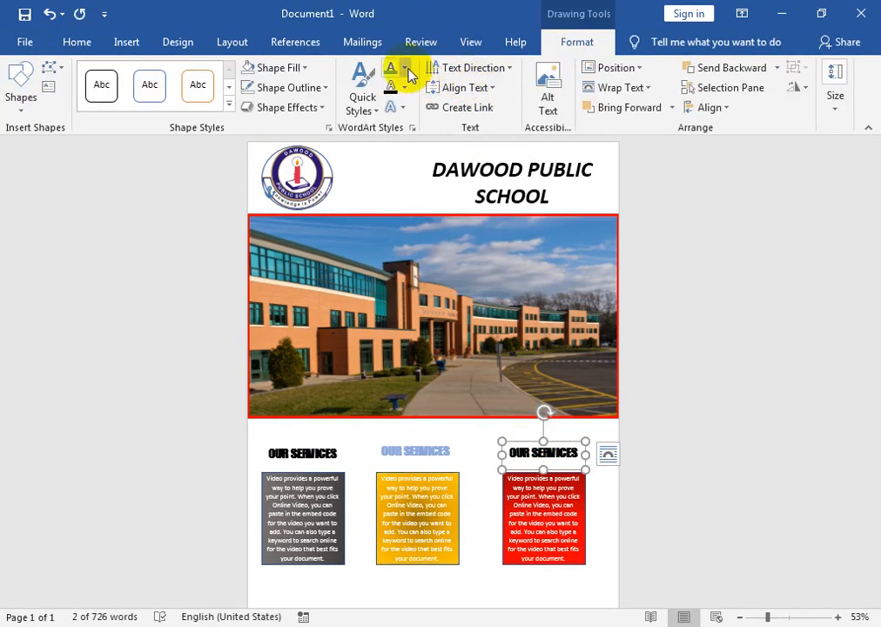
{"action": "left_click", "coordinate": [404, 68]}
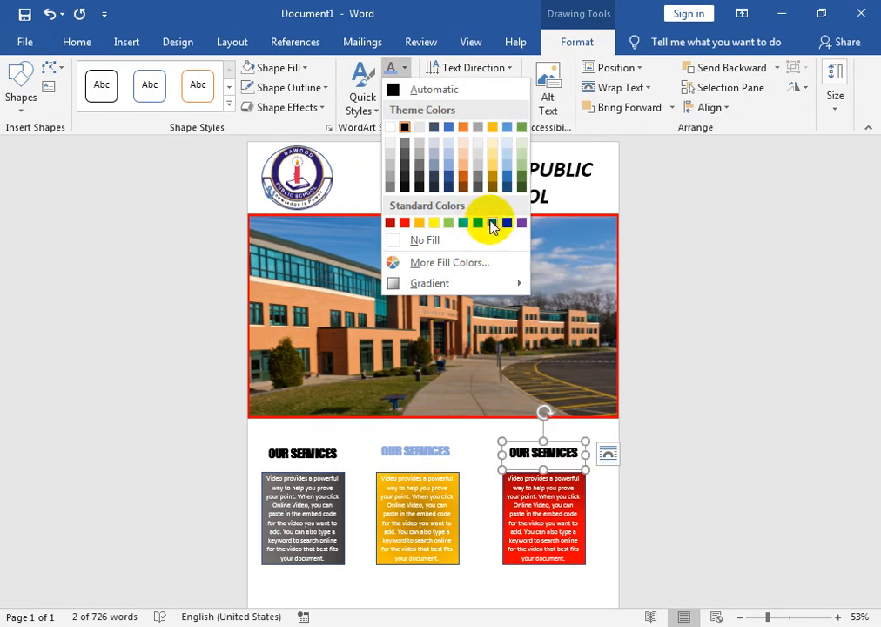
{"action": "left_click", "coordinate": [493, 224]}
Draw a thin rectangle across the full page width along the page's bottom edge and fill it with black
{"action": "scroll", "coordinate": [871, 331], "scroll_direction": "down", "scroll_amount": 1}
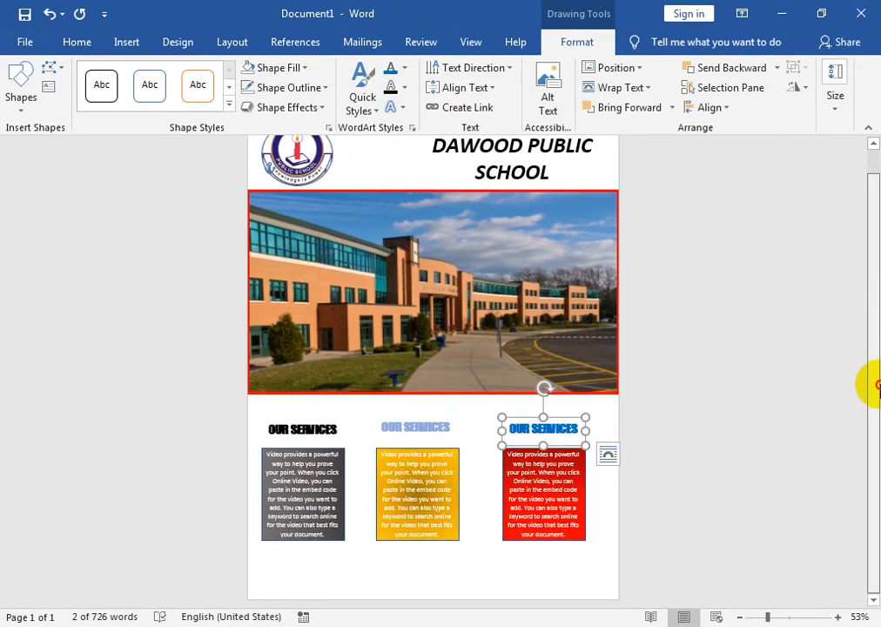
{"action": "left_click", "coordinate": [24, 100]}
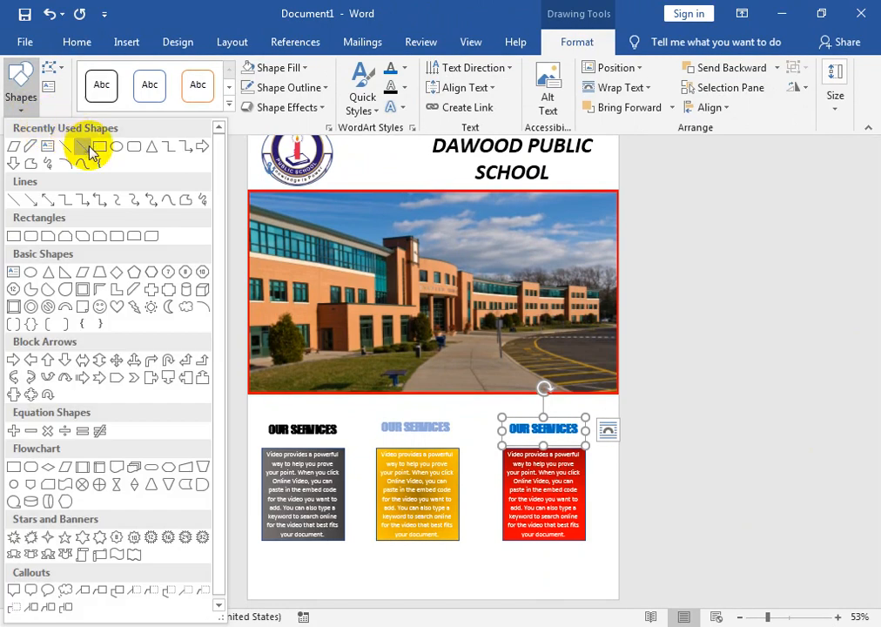
{"action": "left_click", "coordinate": [96, 148]}
{"action": "mouse_move", "coordinate": [248, 578]}
{"action": "left_mouse_down"}
{"action": "mouse_move", "coordinate": [591, 588]}
{"action": "mouse_move", "coordinate": [617, 600]}
{"action": "left_mouse_up"}
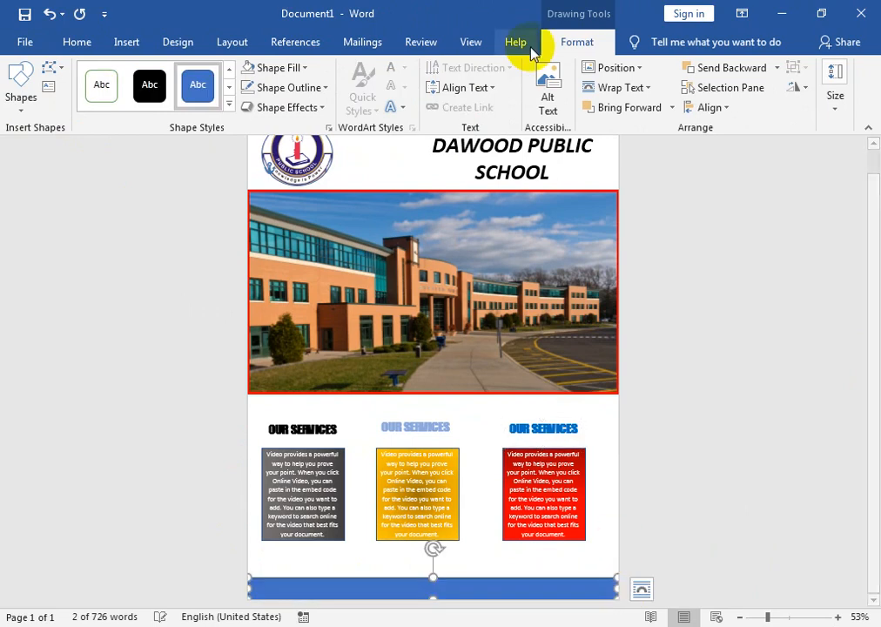
{"action": "left_click", "coordinate": [306, 68]}
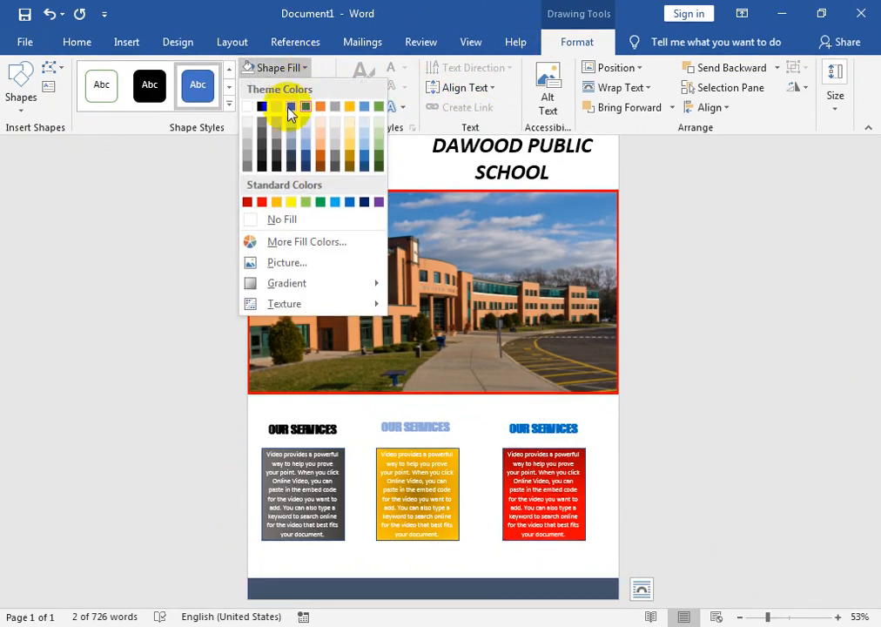
{"action": "left_click", "coordinate": [262, 106]}
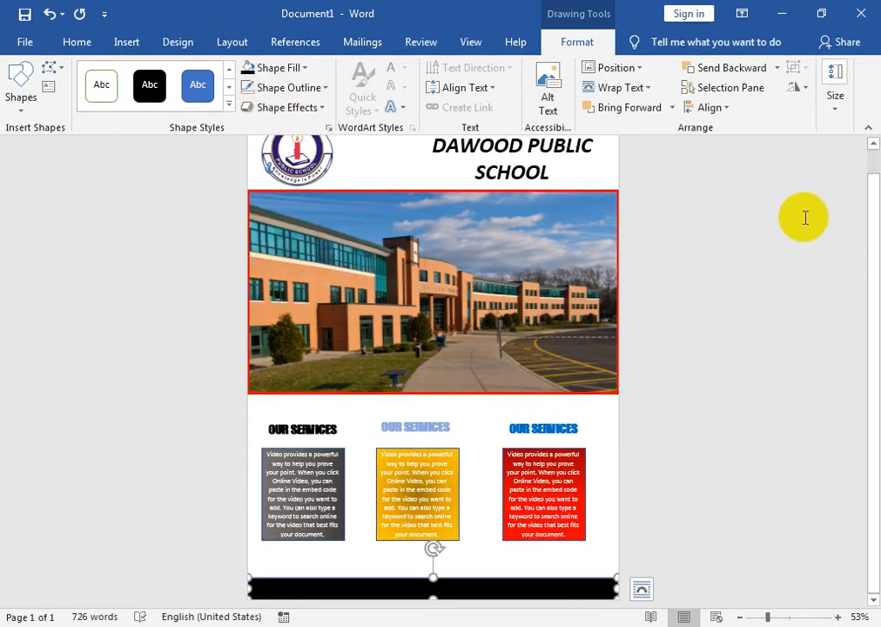
{"action": "left_click_drag", "start_coordinate": [870, 288], "coordinate": [871, 344]}
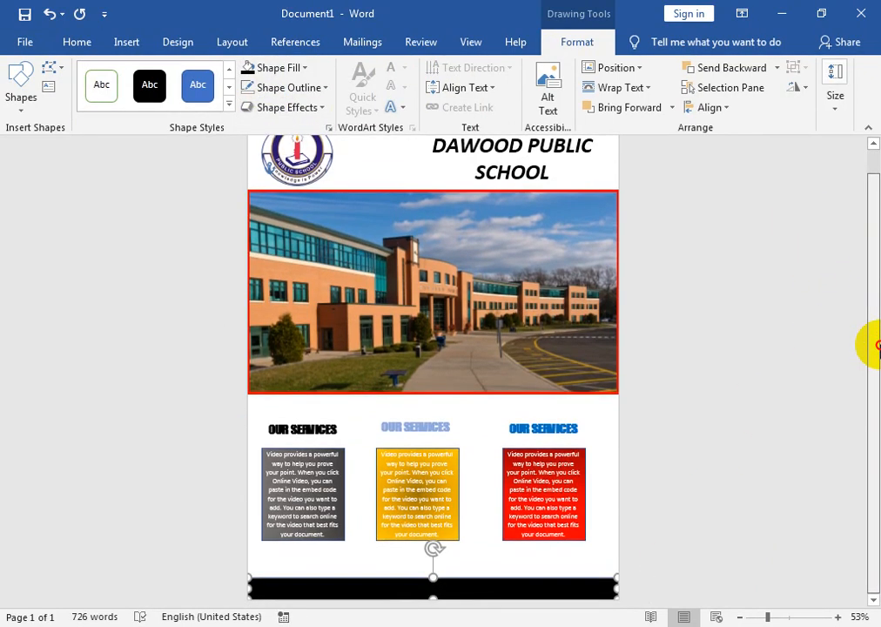